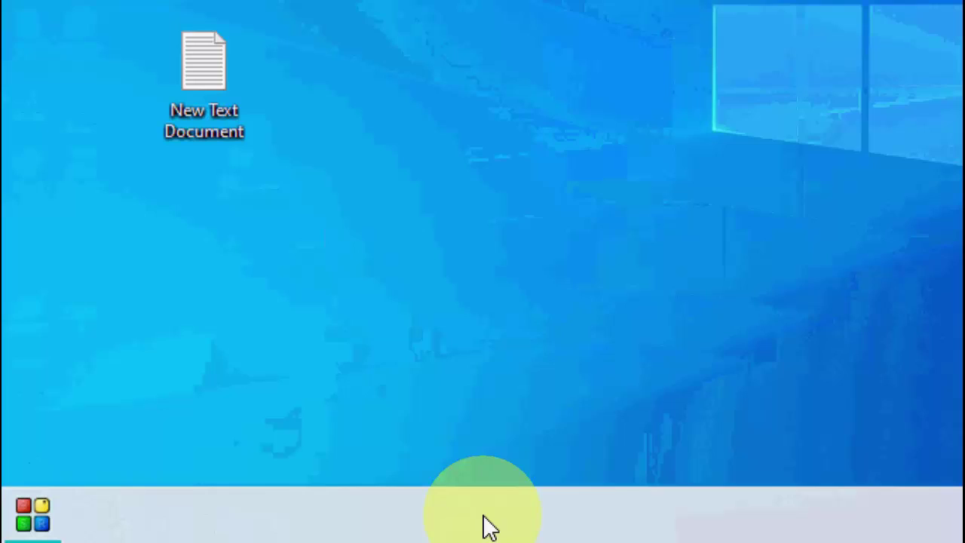
Open Task Manager from the taskbar and end the Google Chrome task.
right_click(486, 532)
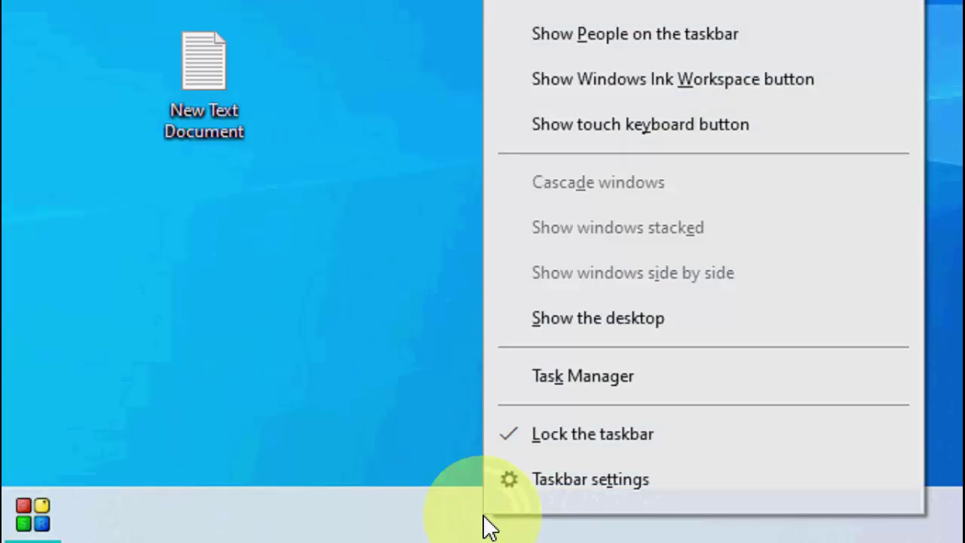
click(627, 371)
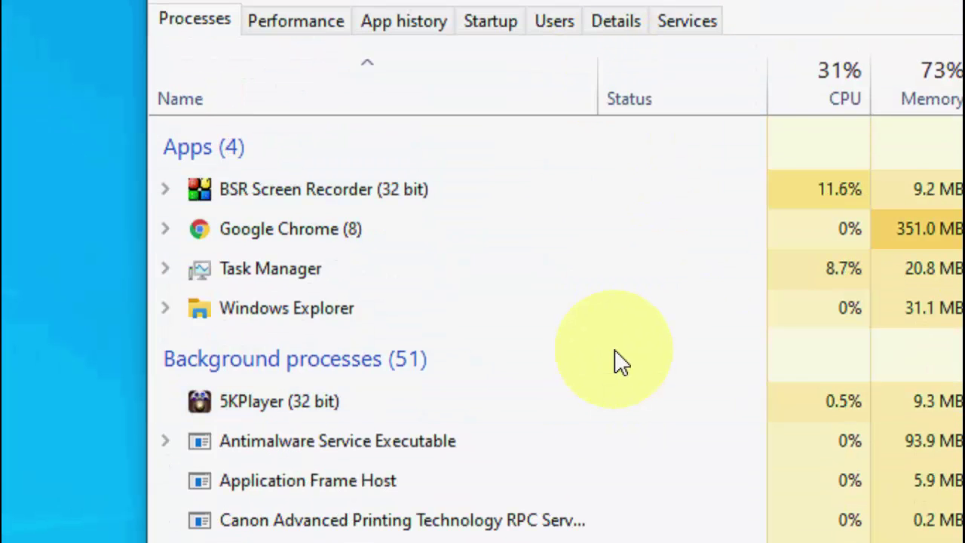
click(325, 243)
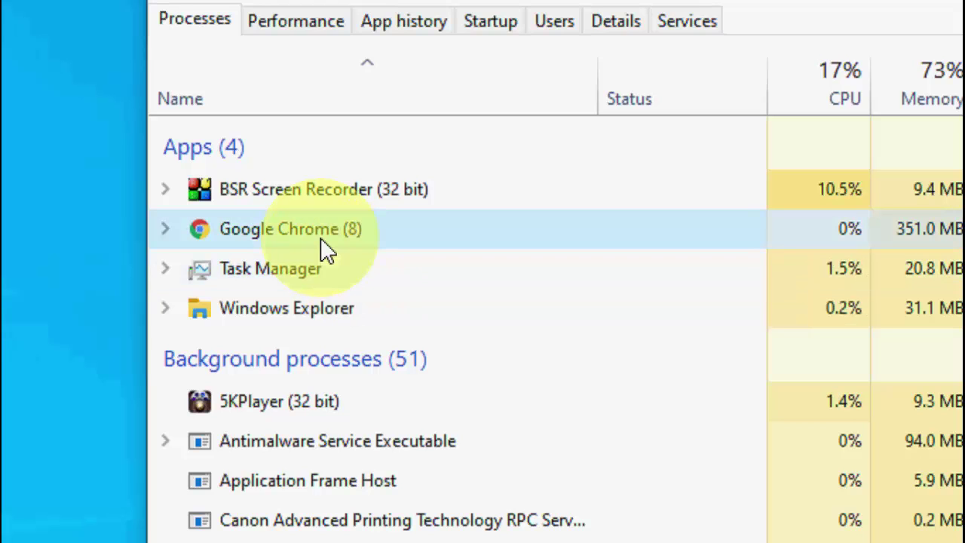
right_click(326, 249)
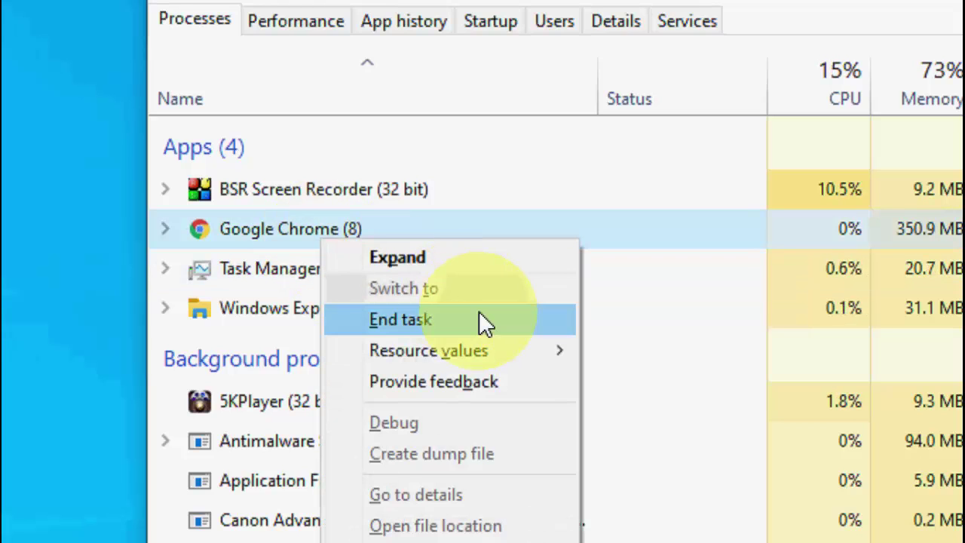
click(399, 320)
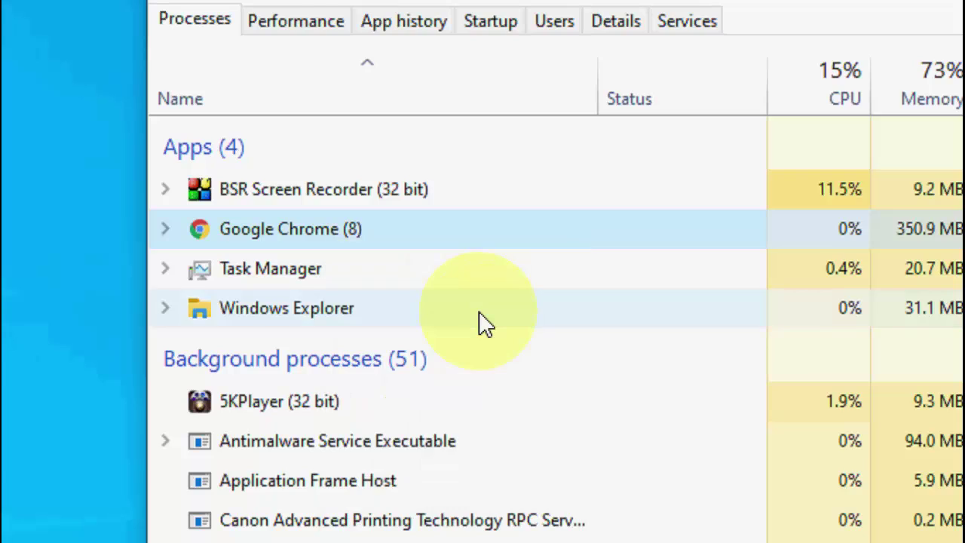
Restart the Windows Explorer process from the Task Manager list.
scroll(478, 319, down, 5)
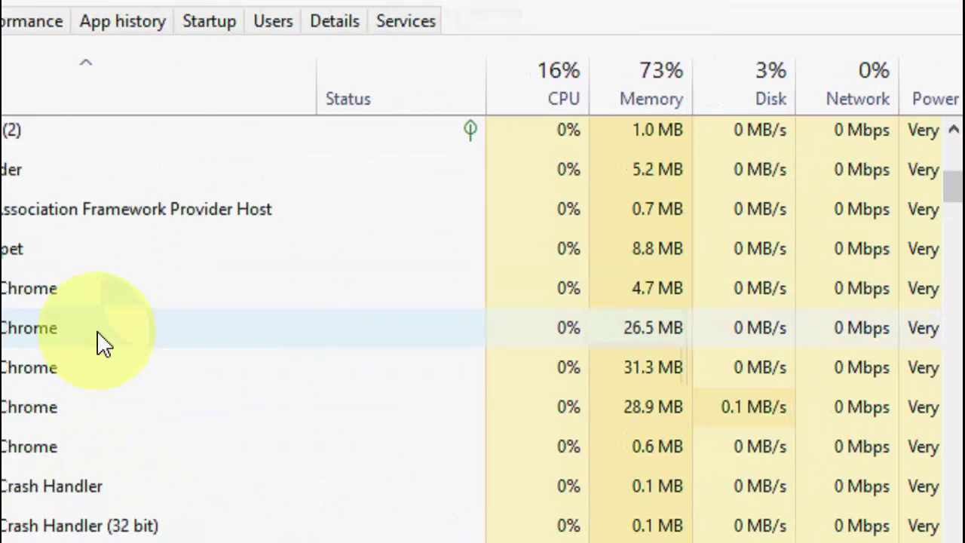
scroll(103, 343, up, 10)
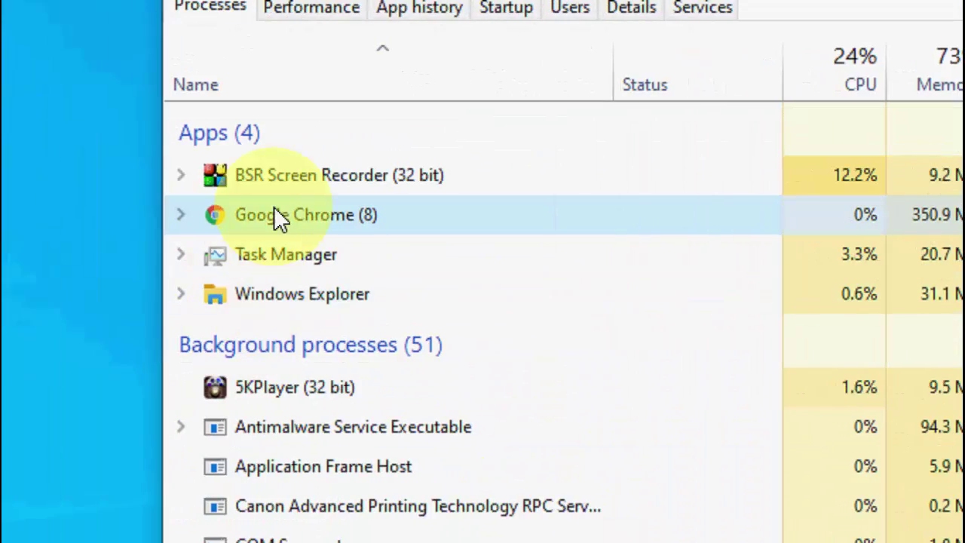
scroll(425, 388, down, 15)
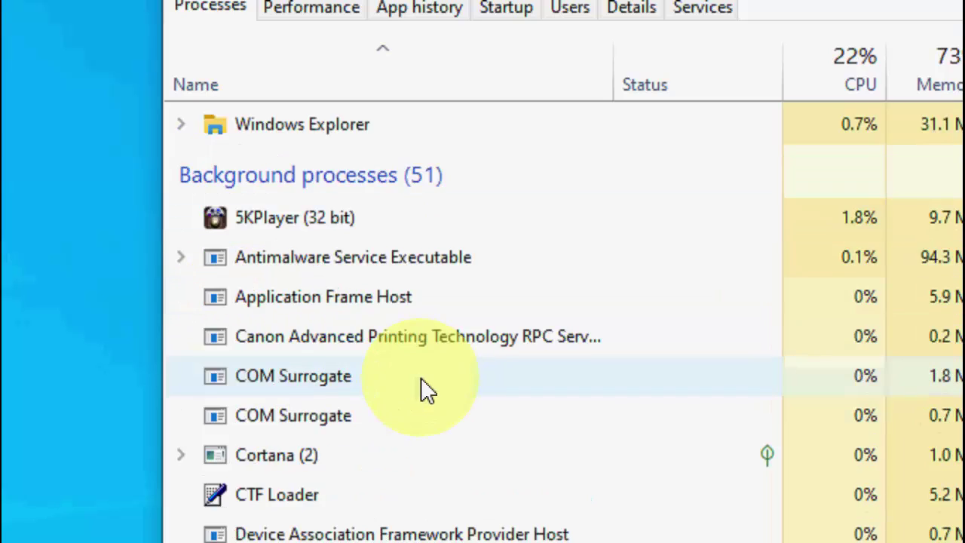
scroll(423, 380, down, 20)
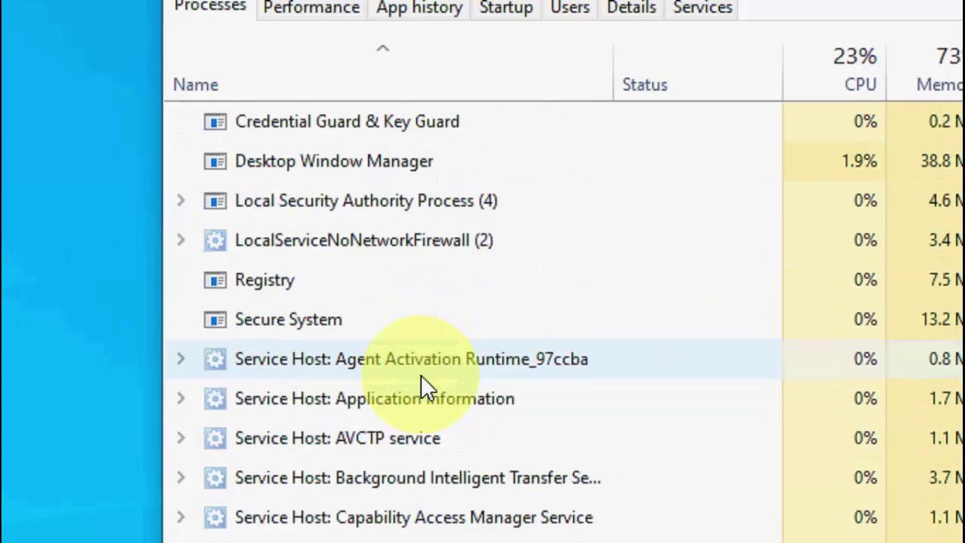
scroll(426, 386, down, 20)
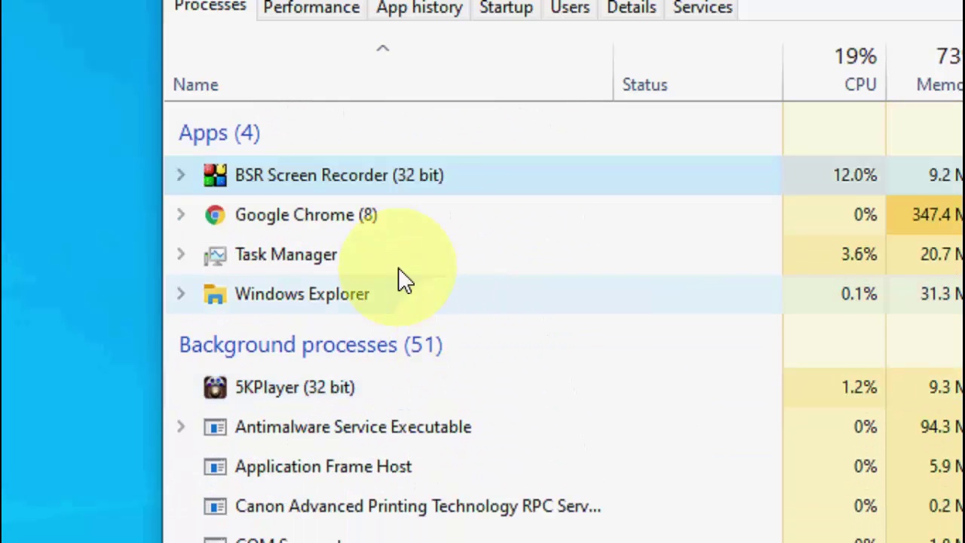
click(291, 294)
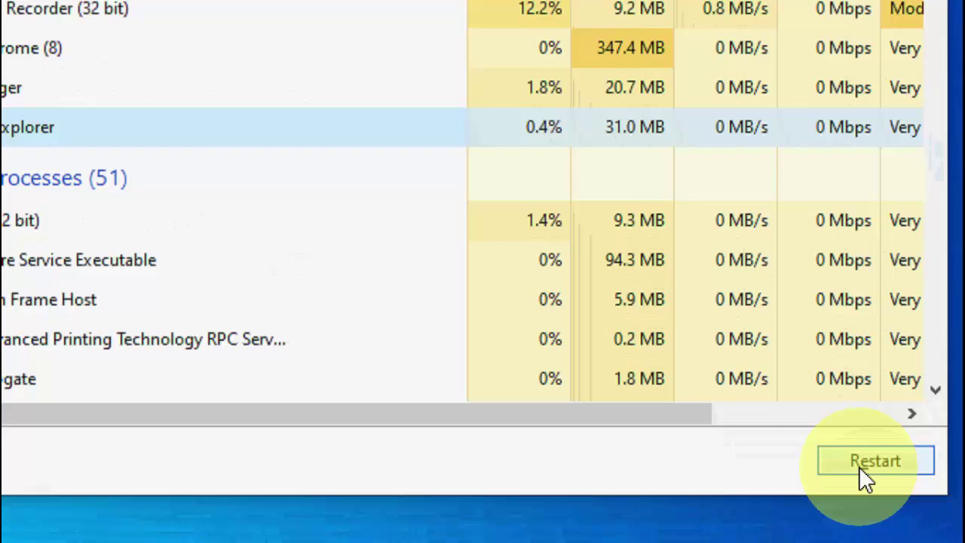
click(859, 466)
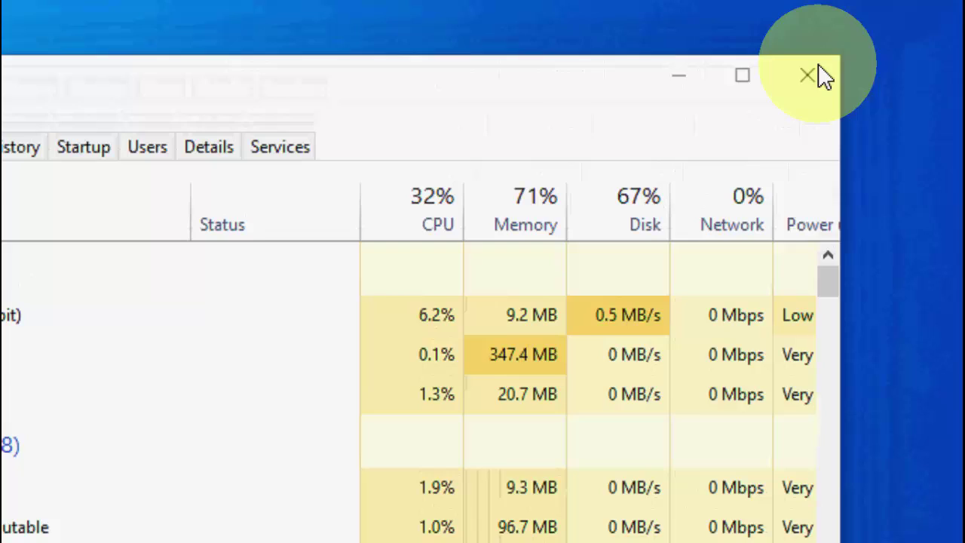
Refresh the desktop and close Task Manager.
right_click(819, 80)
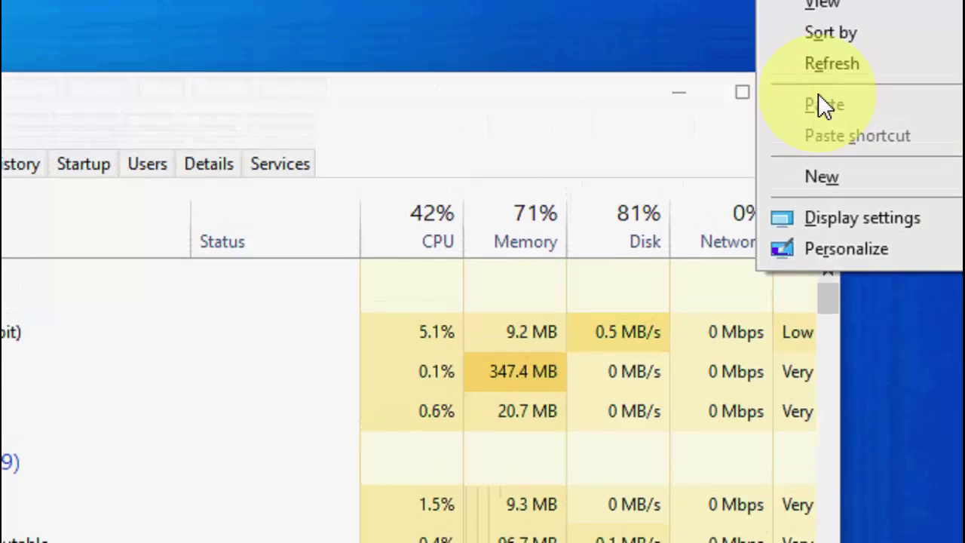
click(819, 104)
click(802, 124)
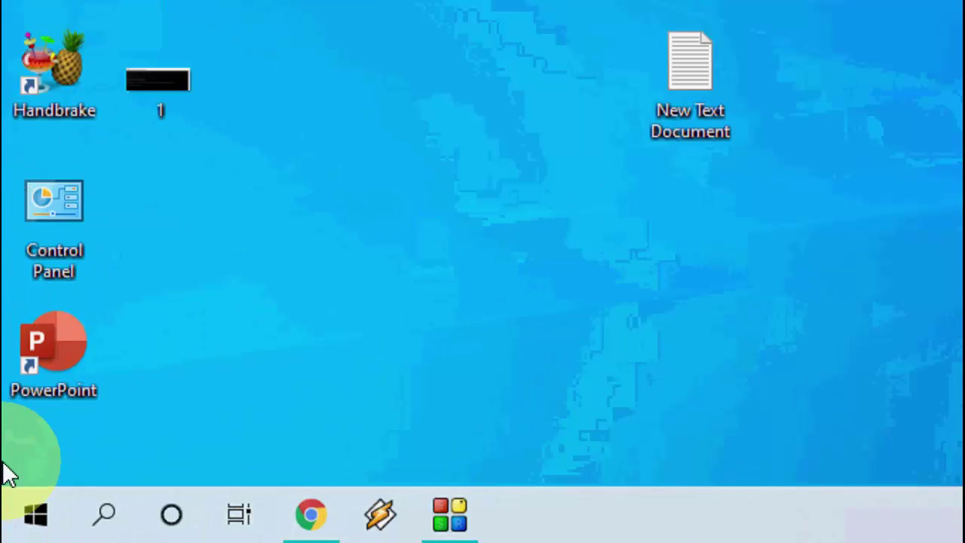
Search 'cmd' and launch Command Prompt as administrator, approving the UAC prompt.
key(super)
text(cmd)
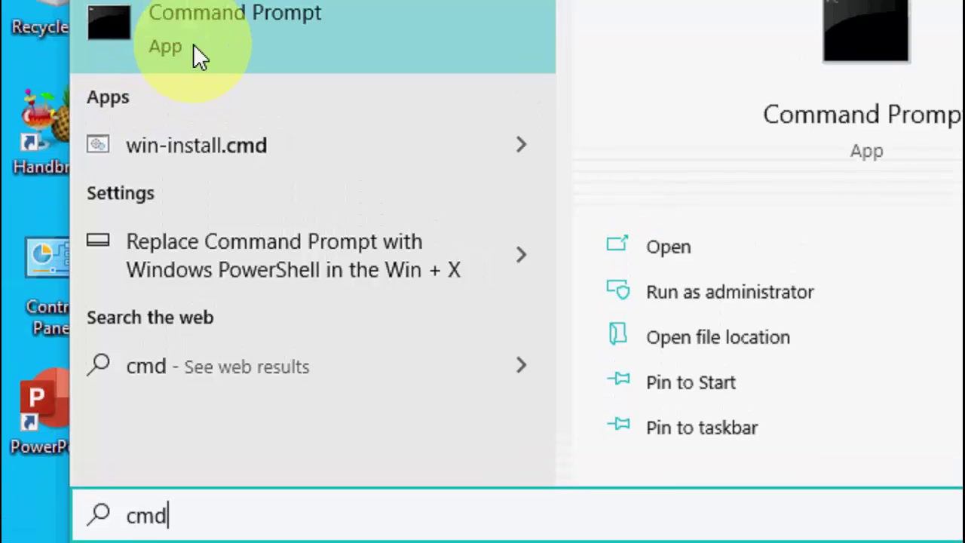
click(194, 103)
right_click(194, 108)
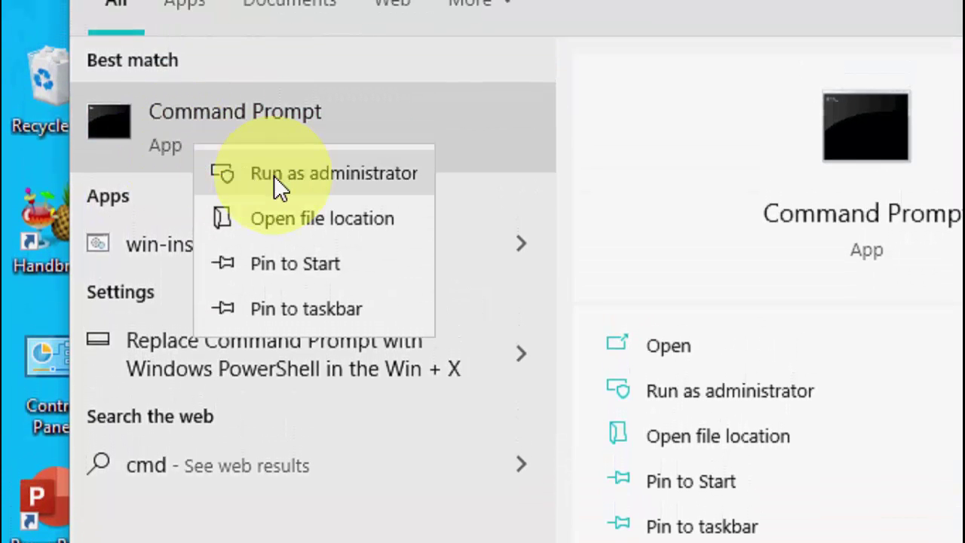
click(273, 175)
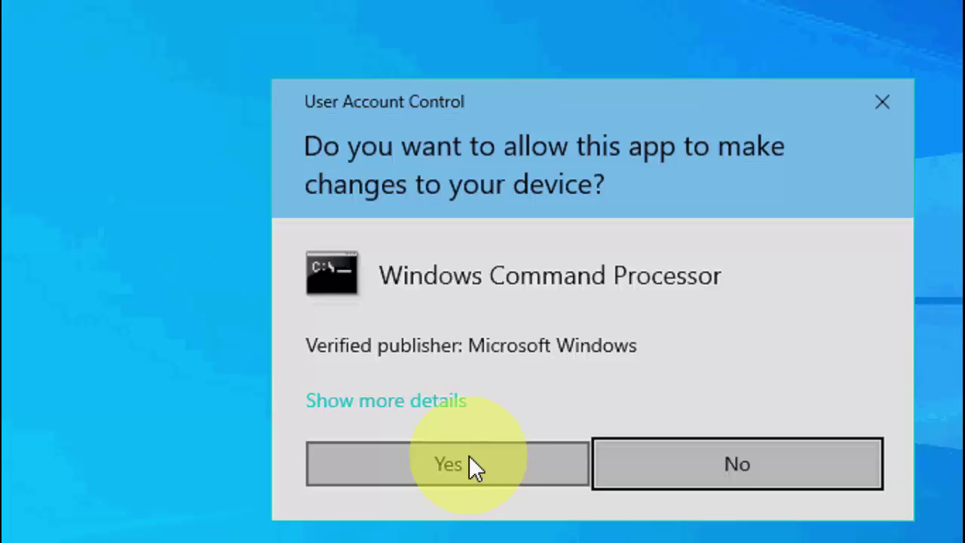
click(469, 461)
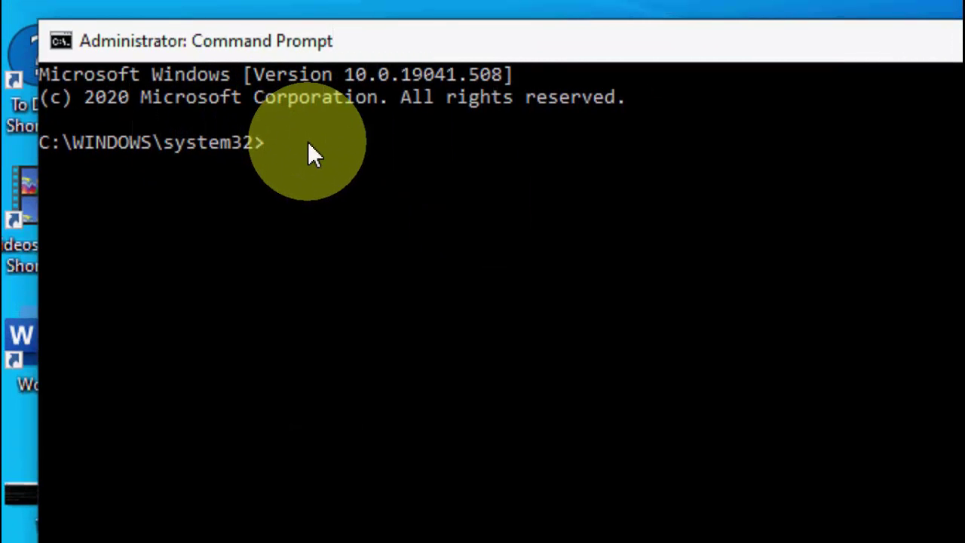
Enter the sfc /scannow system file check in the admin Command Prompt.
text(sfc /scannow)
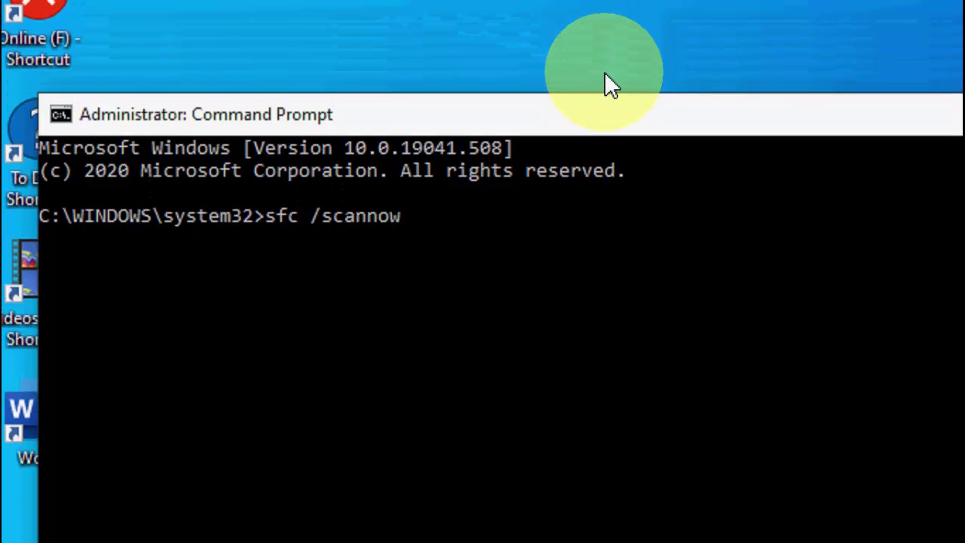
click(608, 6)
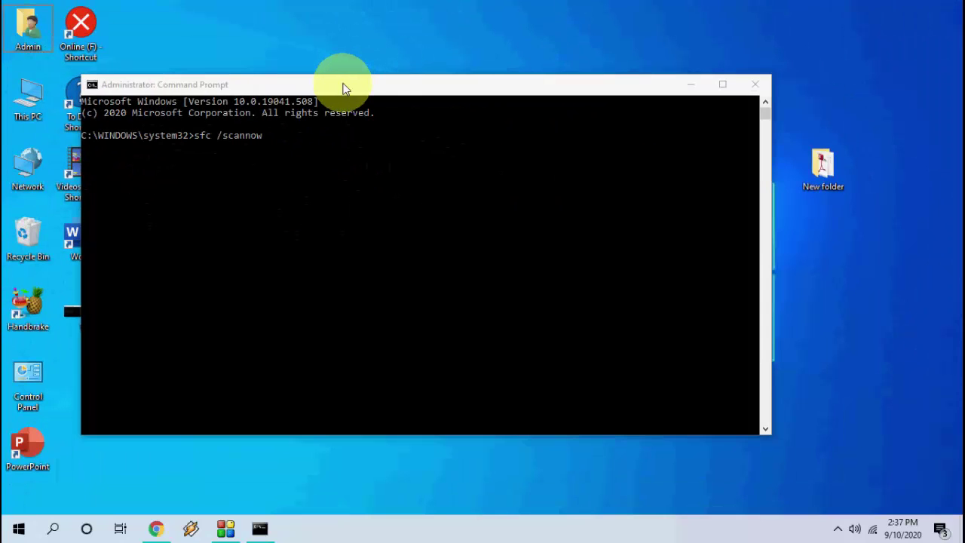
click(563, 138)
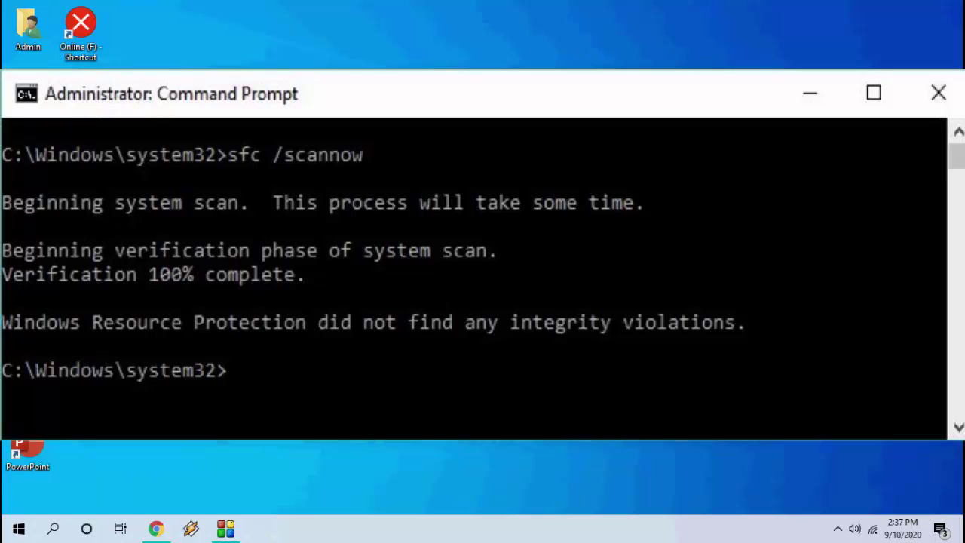
Close the Command Prompt window and refresh the desktop.
key(alt+F4)
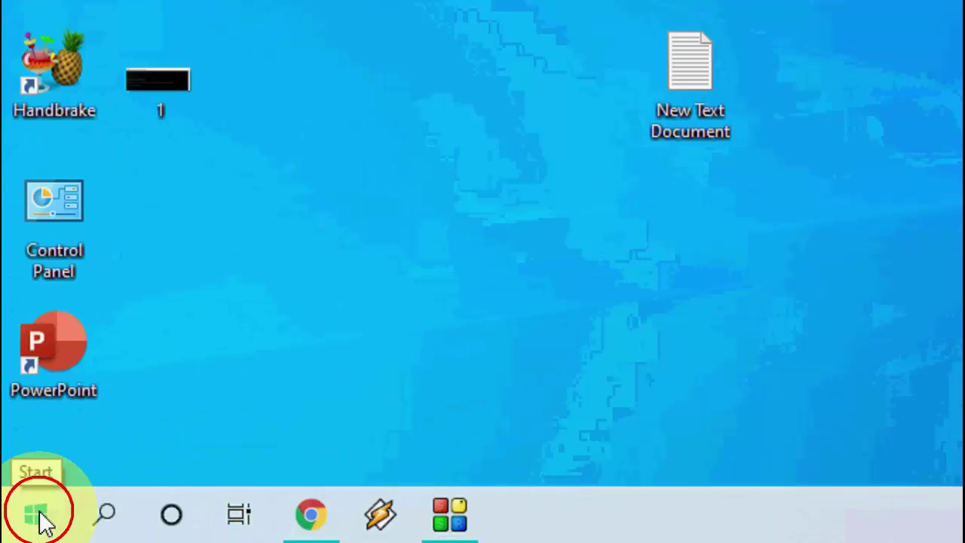
click(19, 529)
click(44, 471)
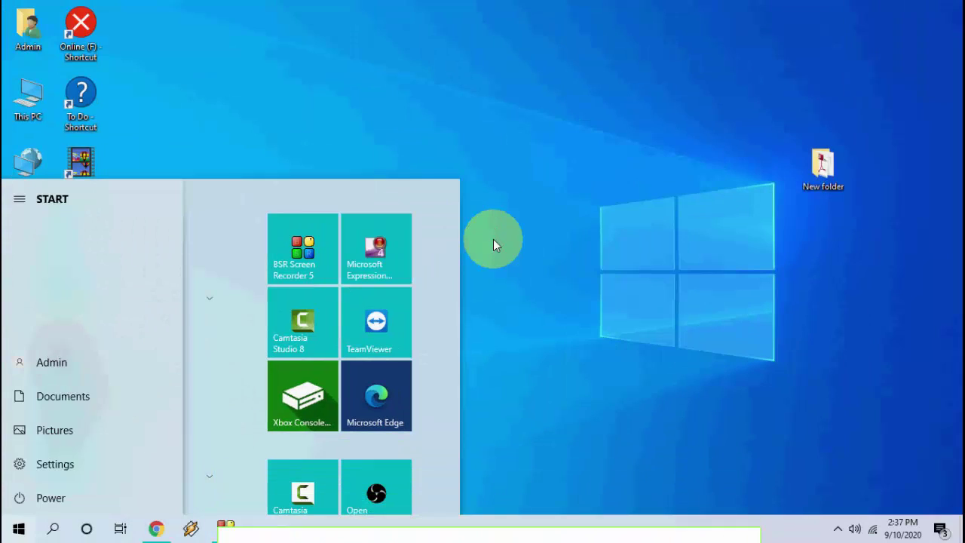
right_click(493, 239)
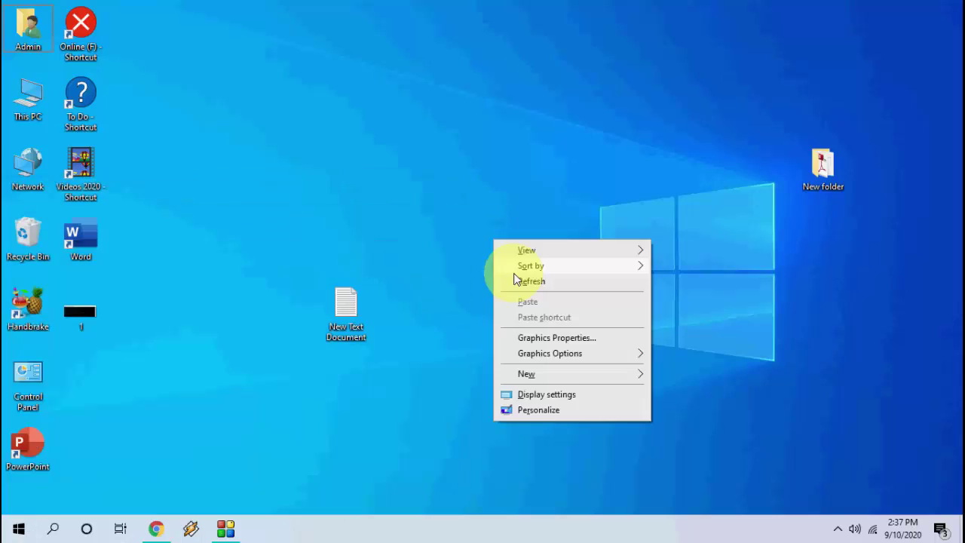
click(516, 278)
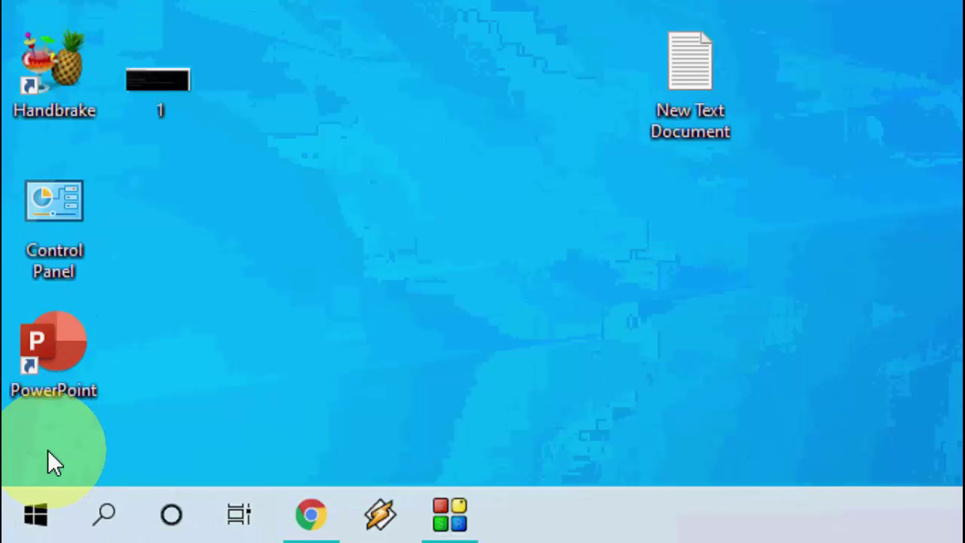
Search 'wsreset', run it as administrator, then refresh the desktop.
key(super)
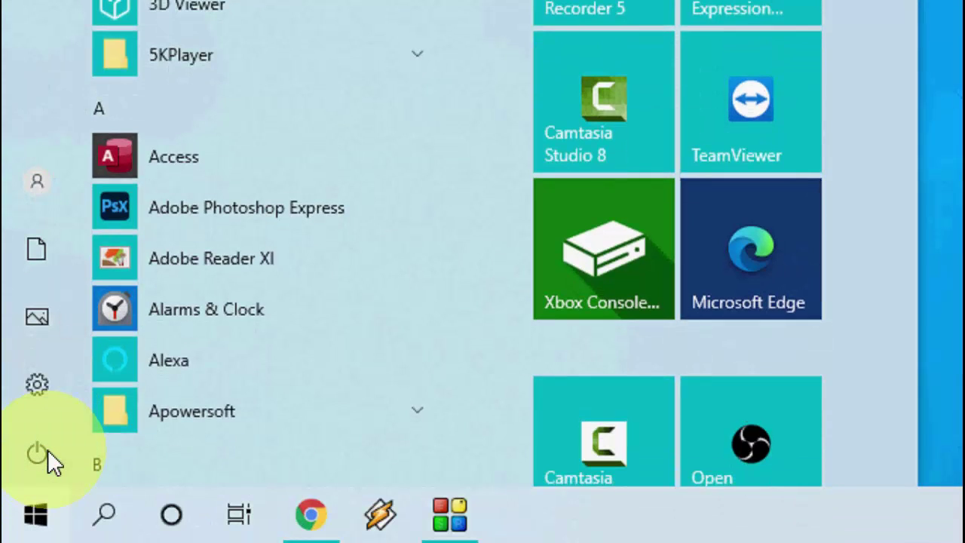
text(wsreset)
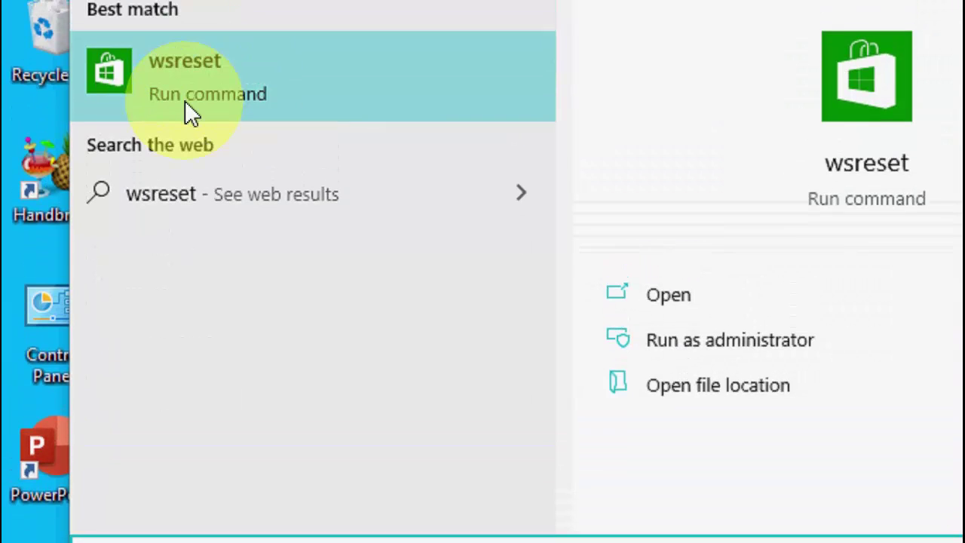
right_click(172, 98)
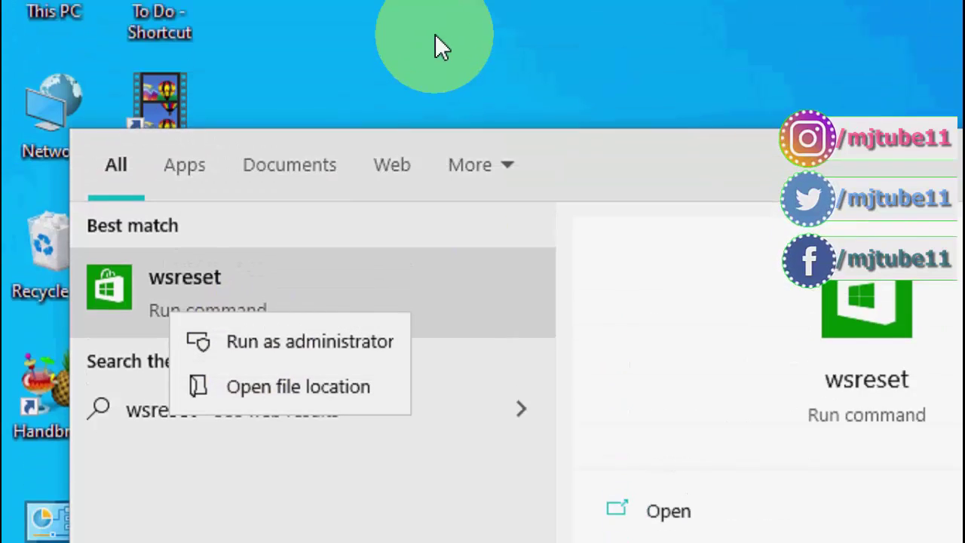
click(441, 47)
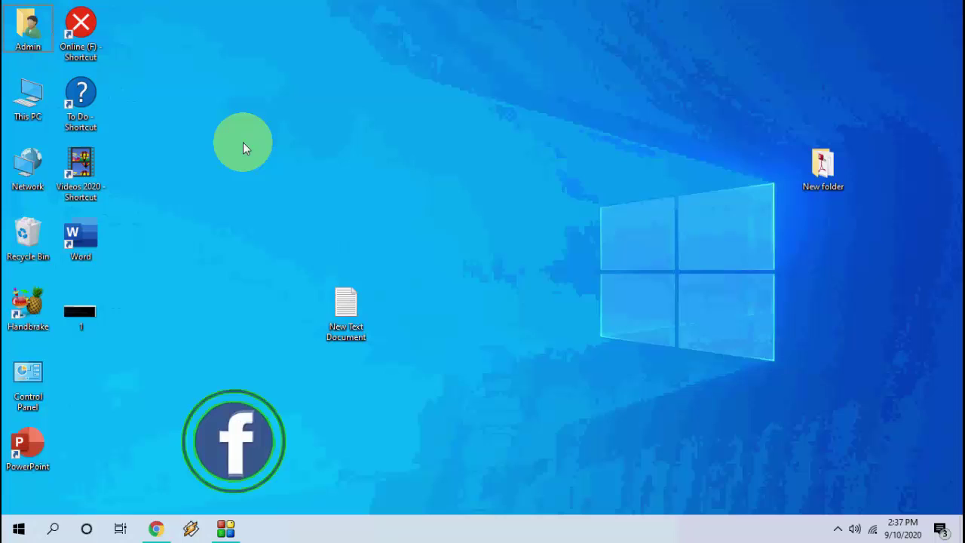
right_click(485, 65)
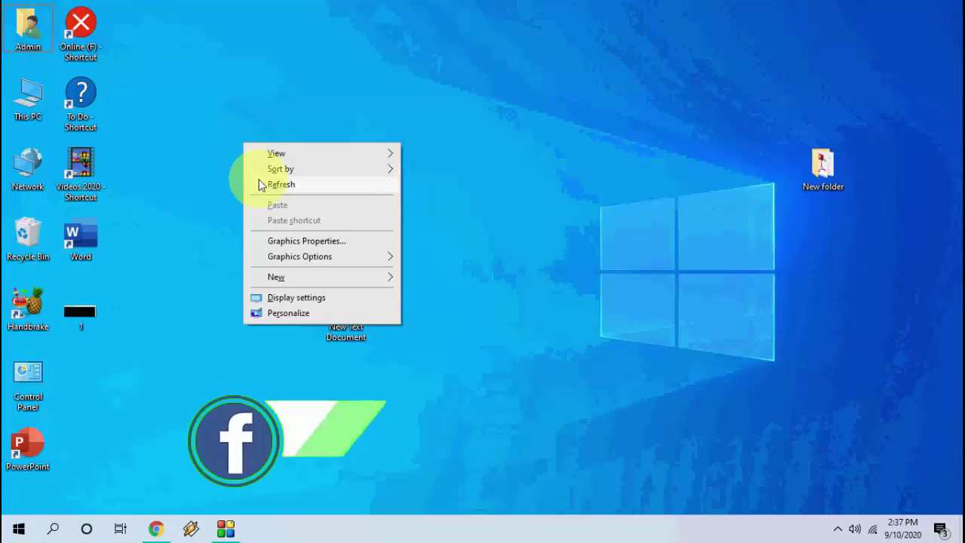
click(262, 186)
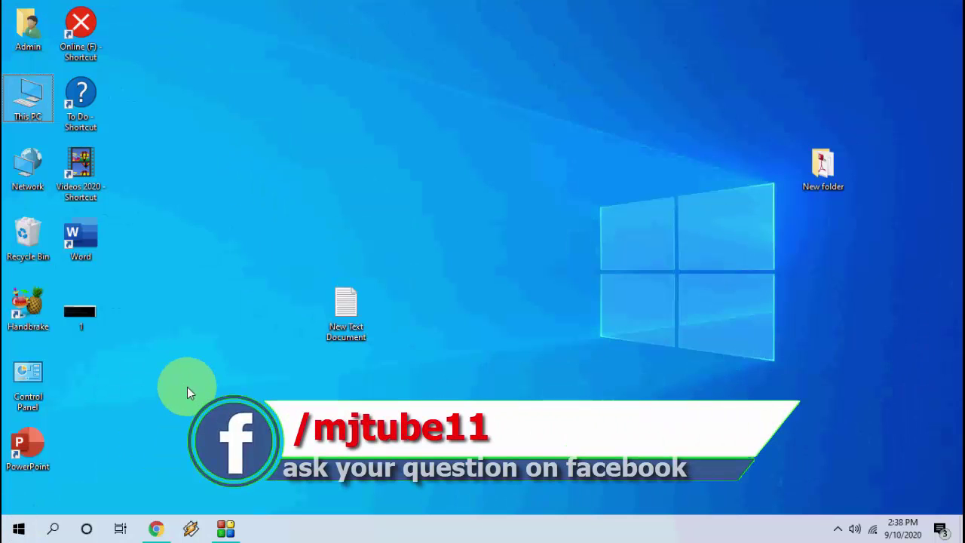
Navigate through AppData\Local into the Packages folder.
key(super+r)
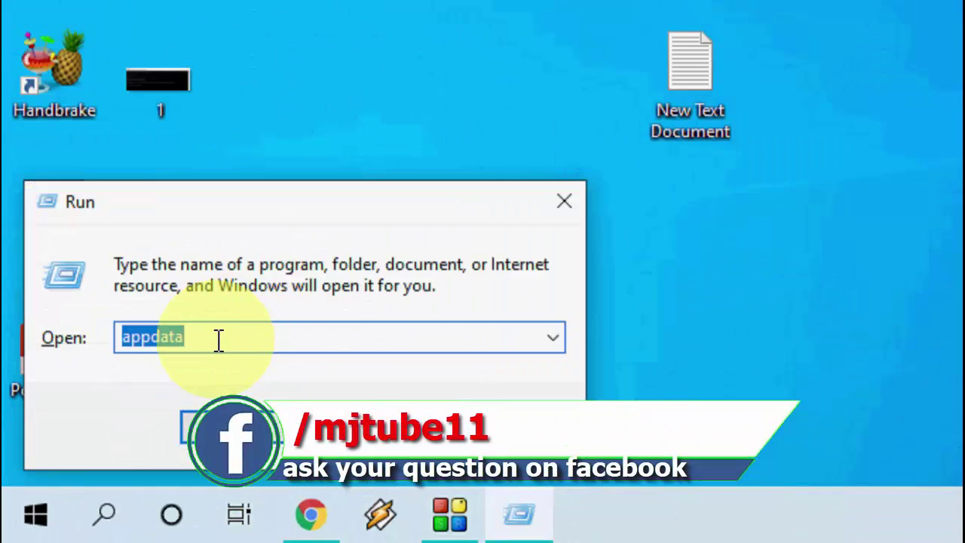
click(111, 441)
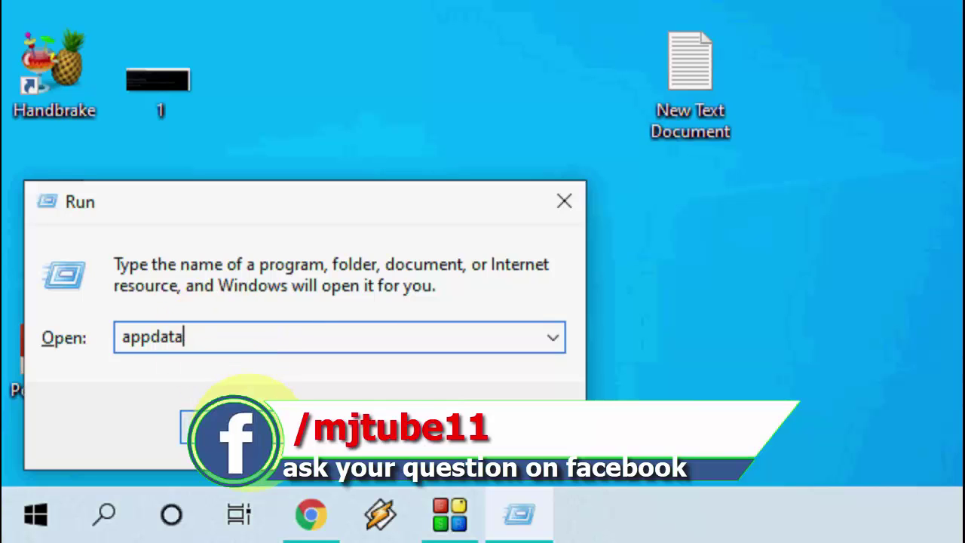
click(240, 426)
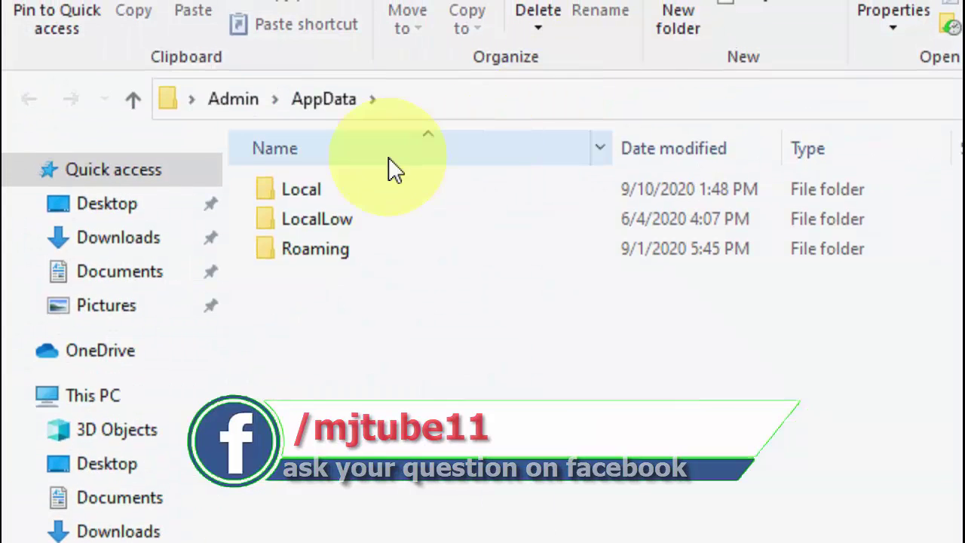
double_click(329, 192)
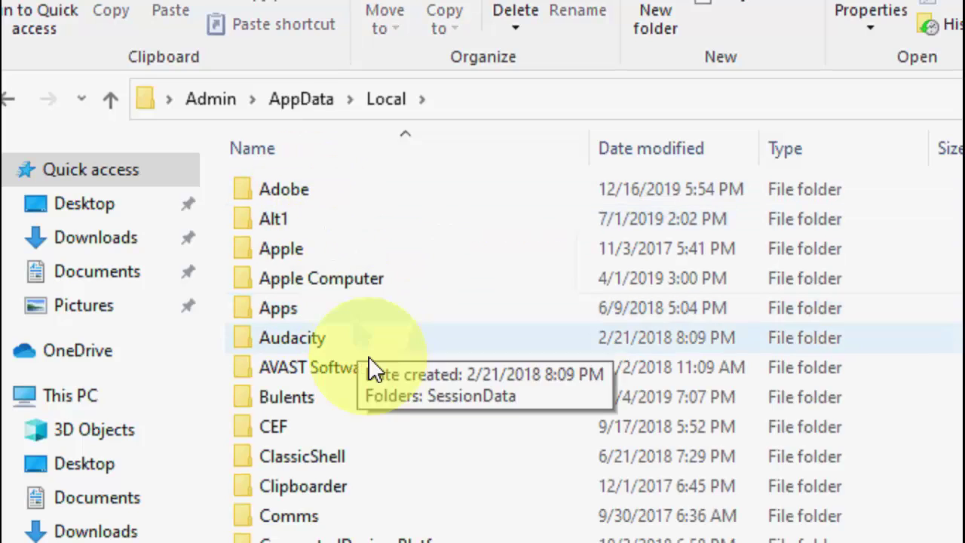
click(338, 332)
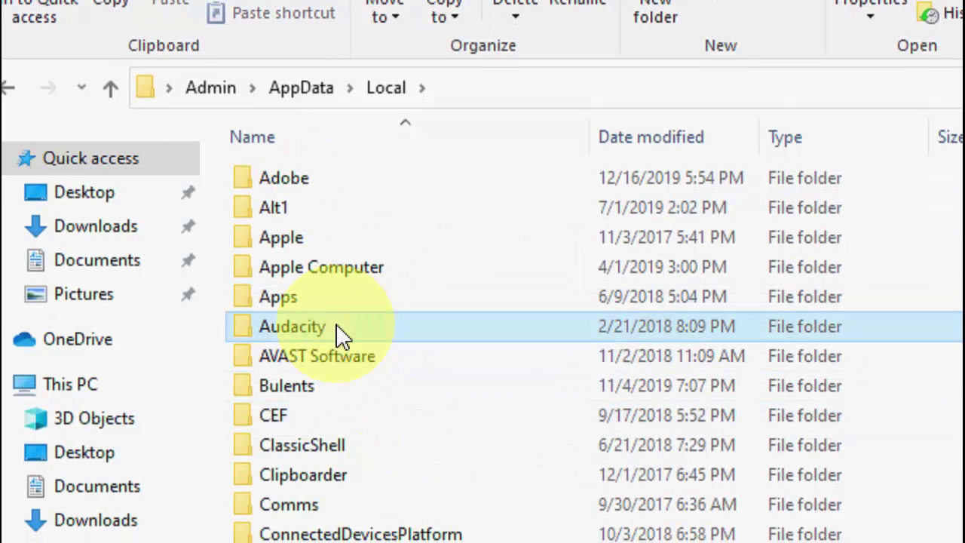
text(pc)
click(336, 172)
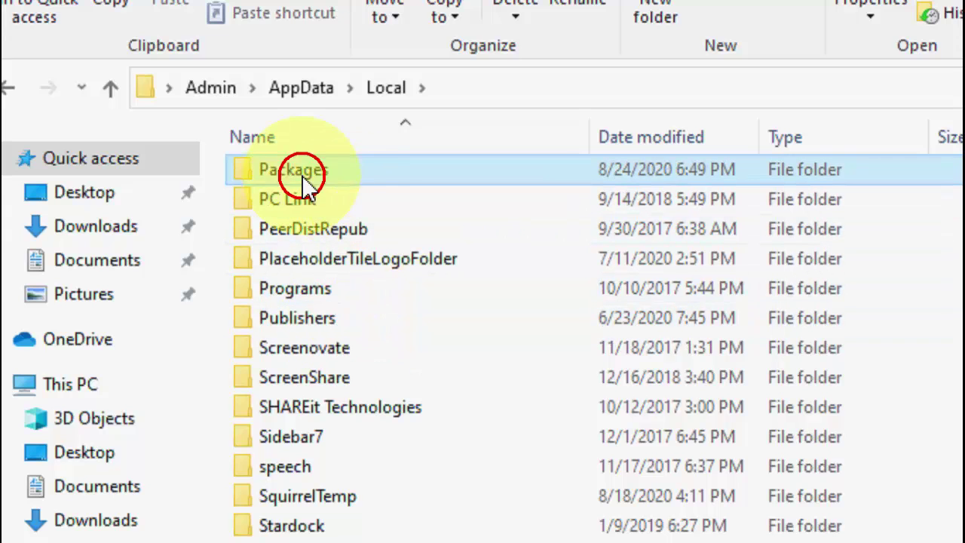
double_click(340, 175)
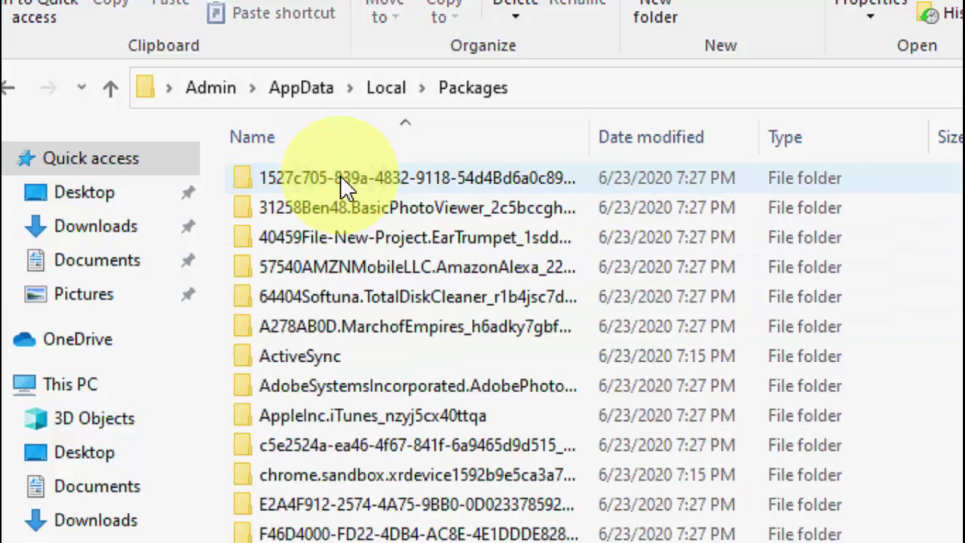
Open Microsoft.WindowsStore_8wekyb3d8bbwe and then its LocalCache folder.
click(375, 298)
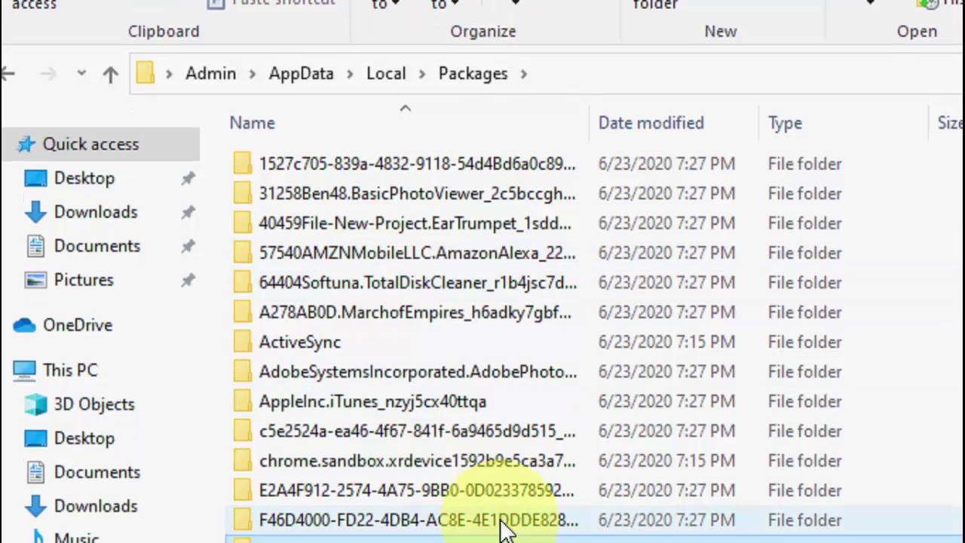
scroll(461, 528, down, 15)
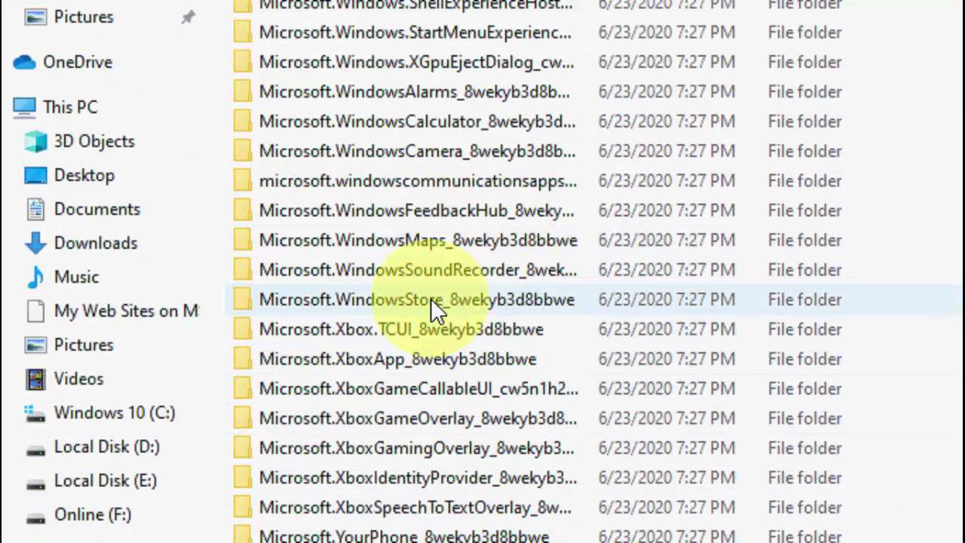
click(411, 301)
mouse_move(316, 305)
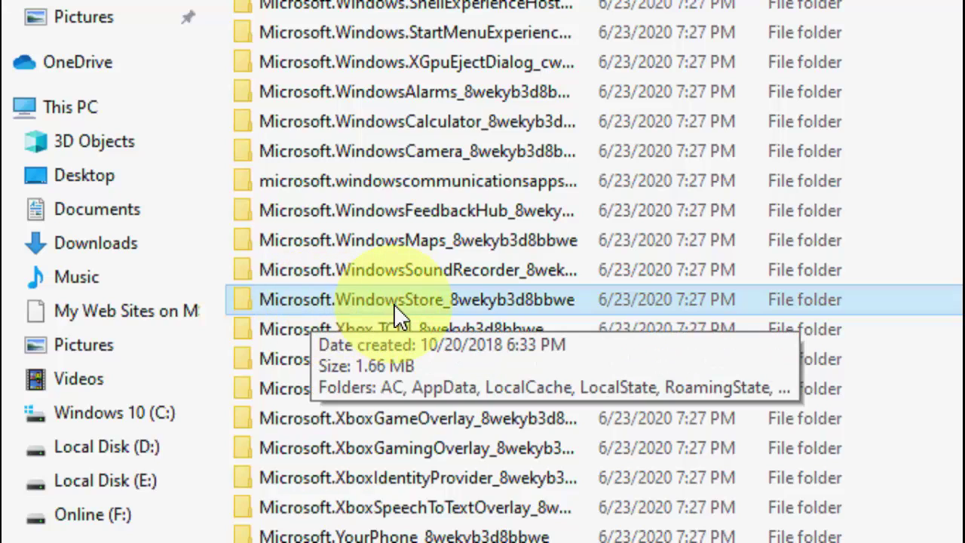
double_click(434, 300)
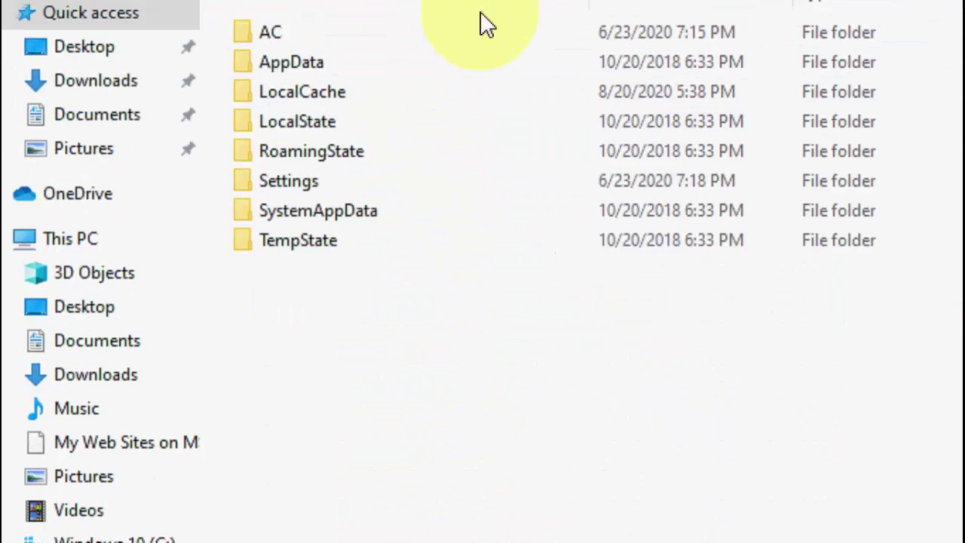
click(305, 98)
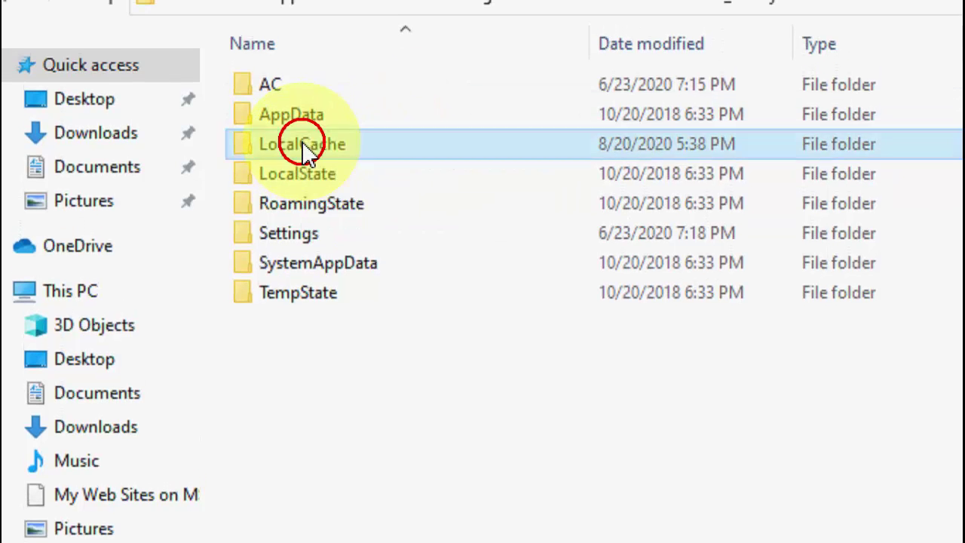
double_click(304, 144)
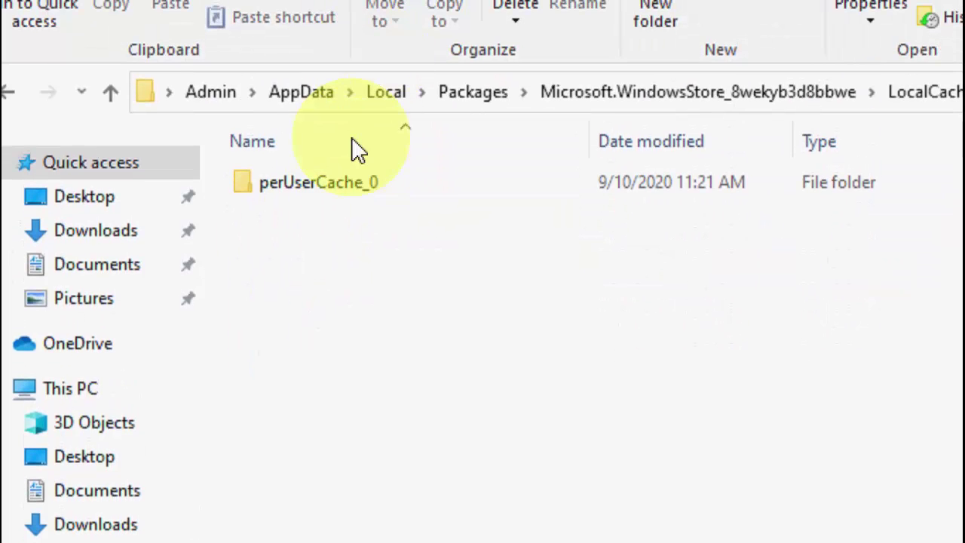
Delete the perUserCache_0 folder from LocalCache.
click(278, 85)
right_click(276, 188)
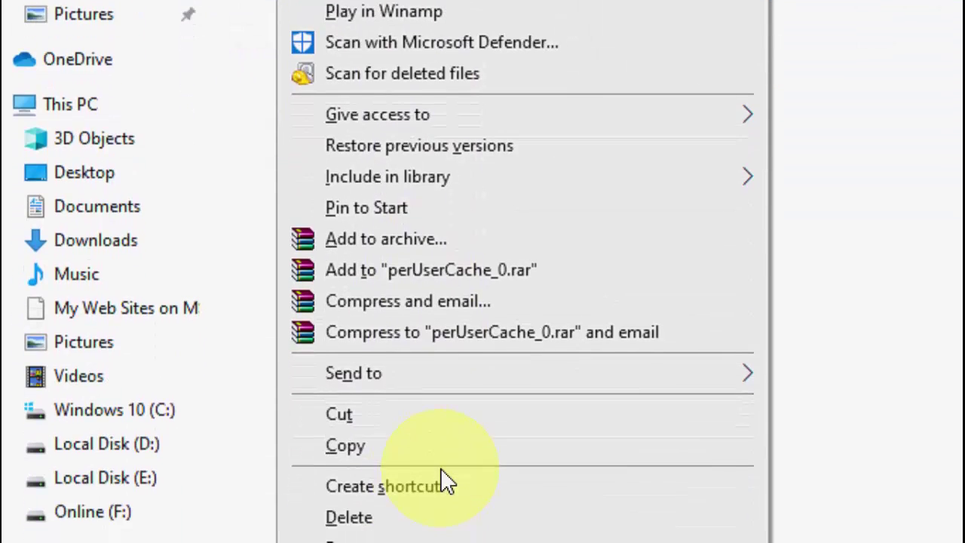
key(Escape)
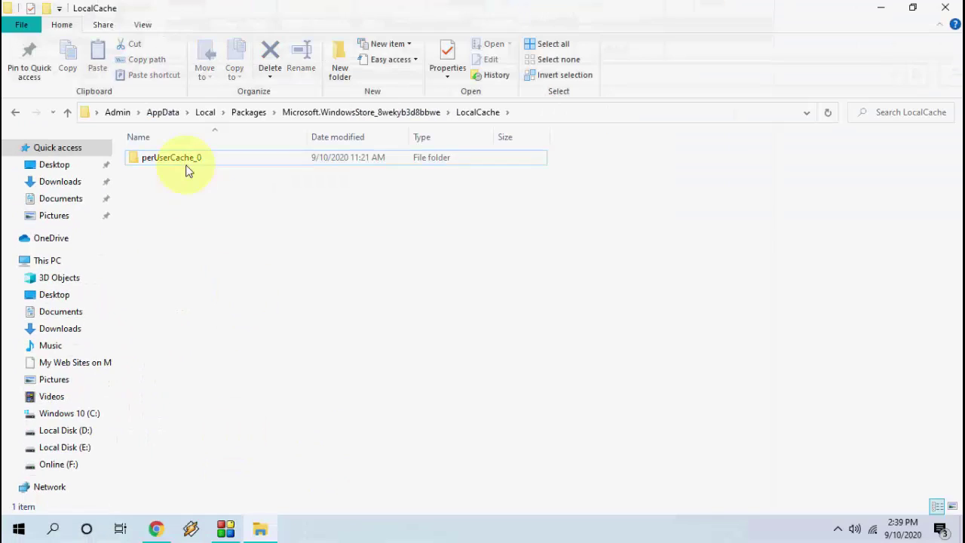
right_click(189, 167)
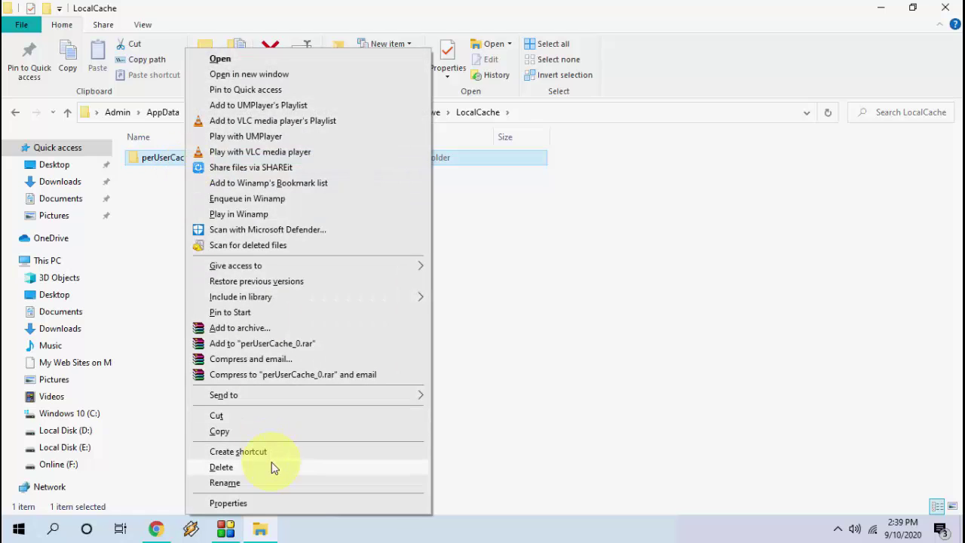
click(157, 264)
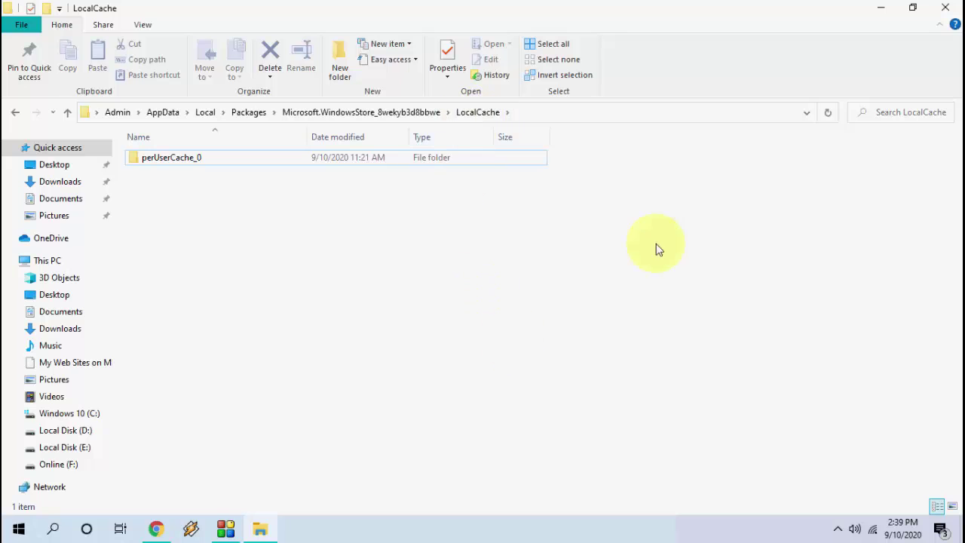
click(208, 157)
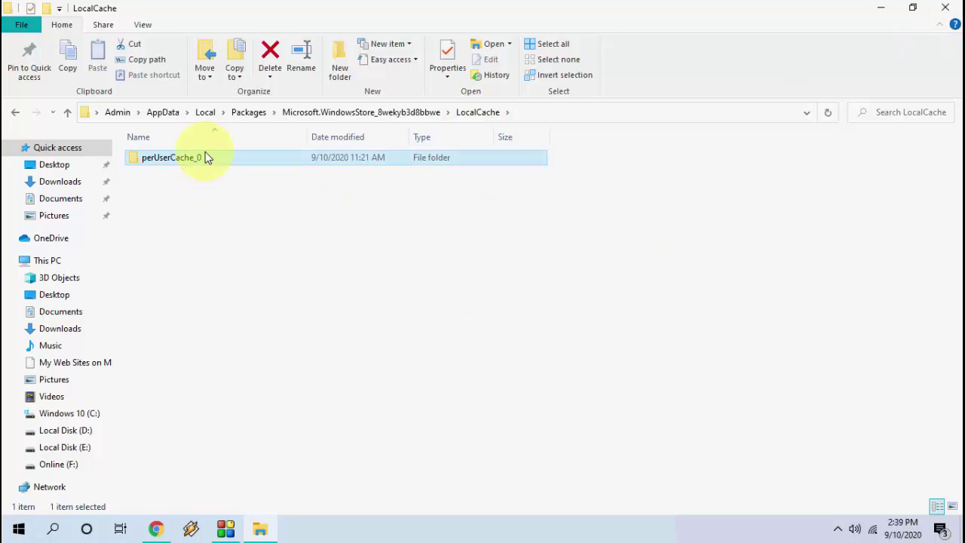
key(Delete)
Close File Explorer and refresh the desktop.
click(945, 7)
right_click(375, 148)
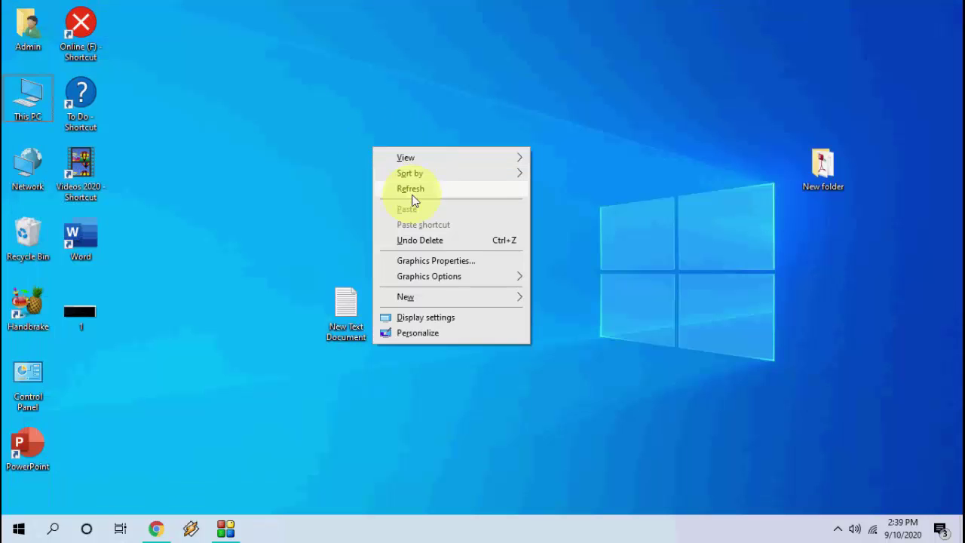
click(412, 198)
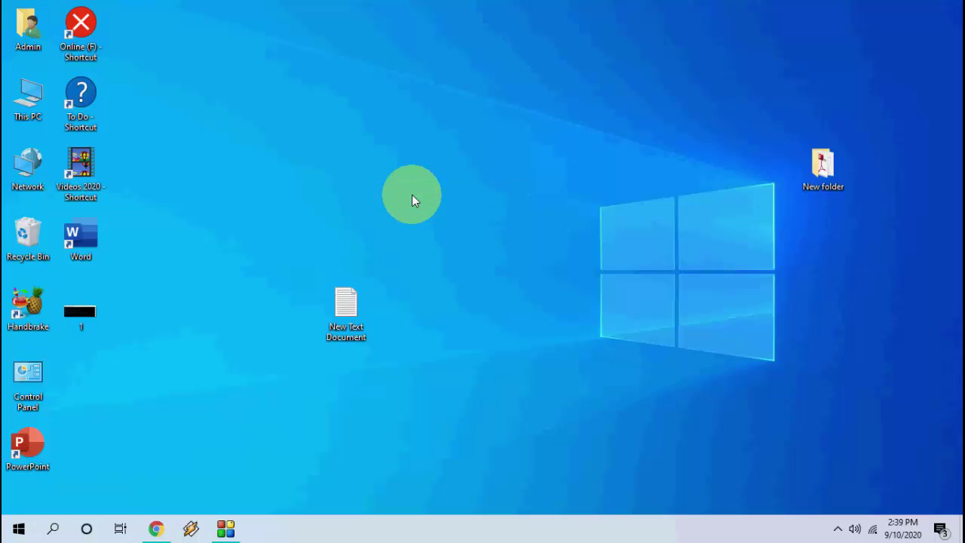
In Settings > Apps & features, search the installed apps for '3d p'.
click(19, 529)
click(18, 461)
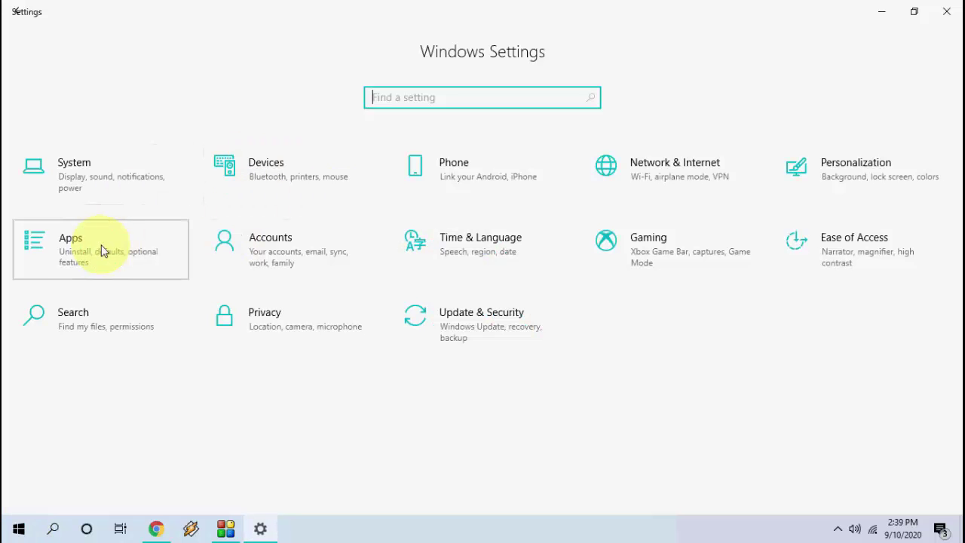
click(104, 252)
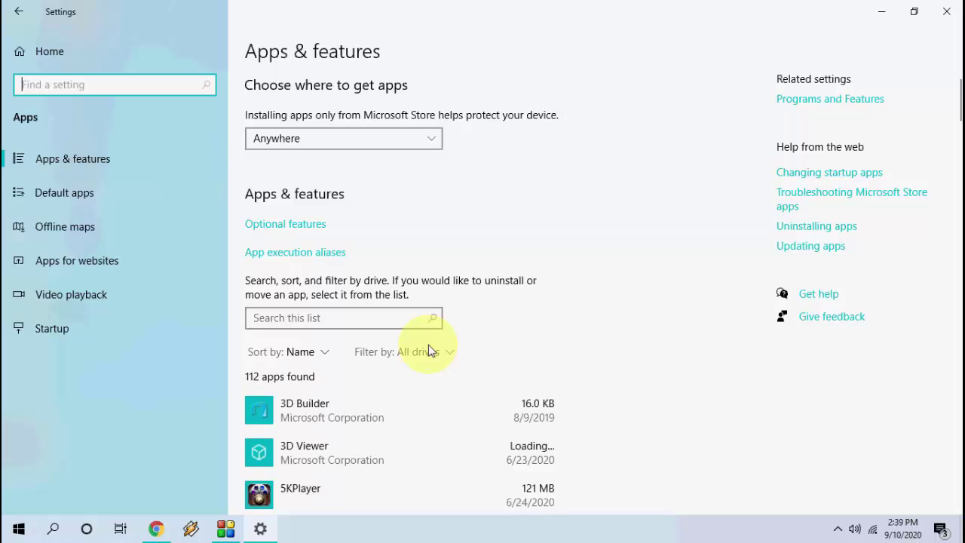
scroll(429, 351, down, 5)
scroll(428, 351, up, 2)
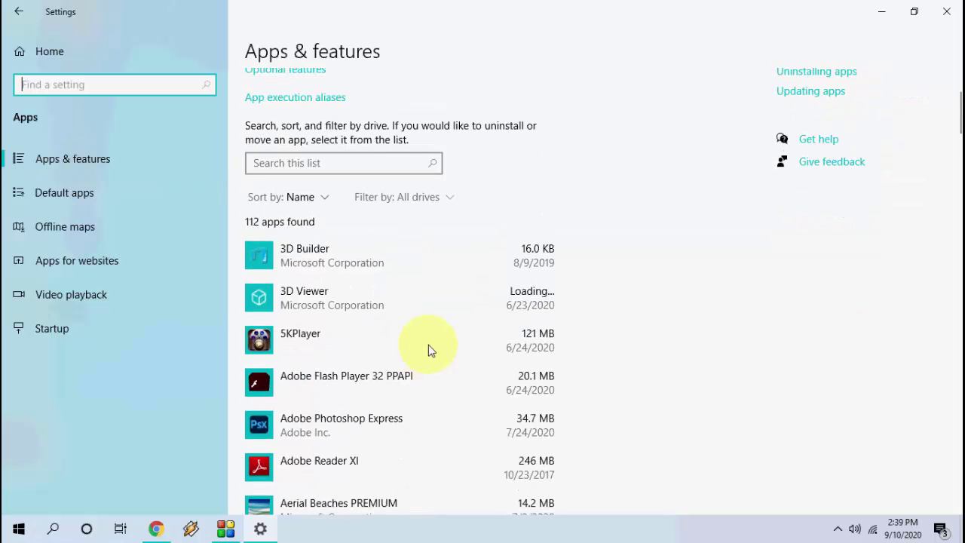
click(314, 164)
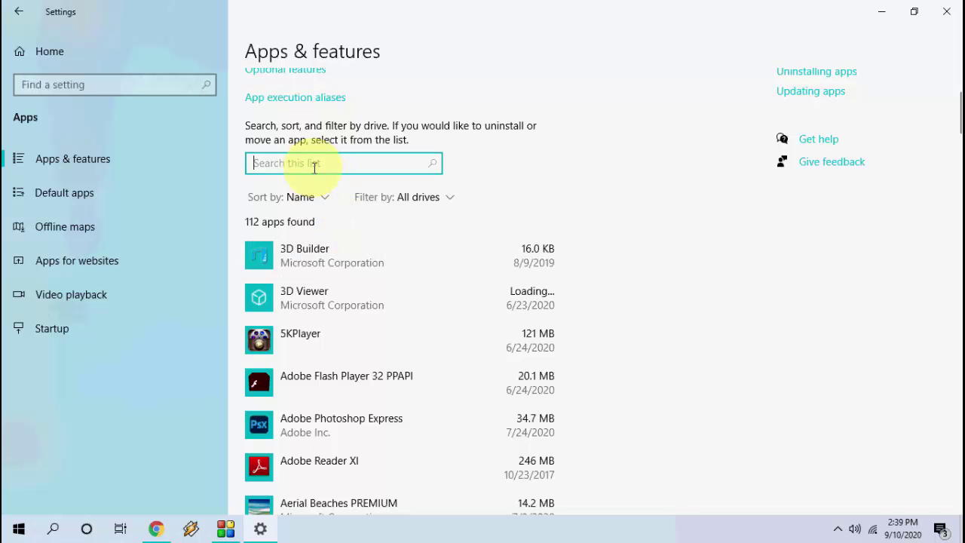
text(3d p)
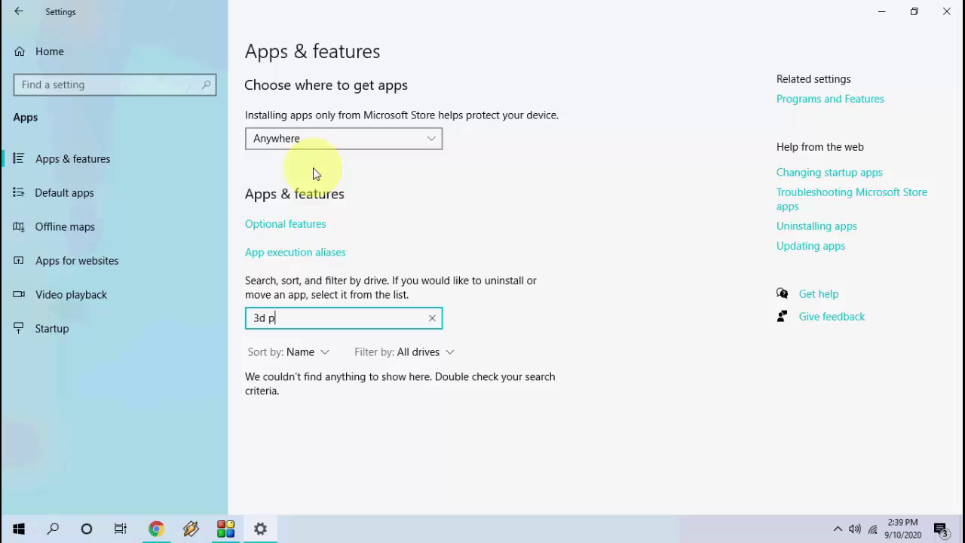
scroll(408, 219, down, 2)
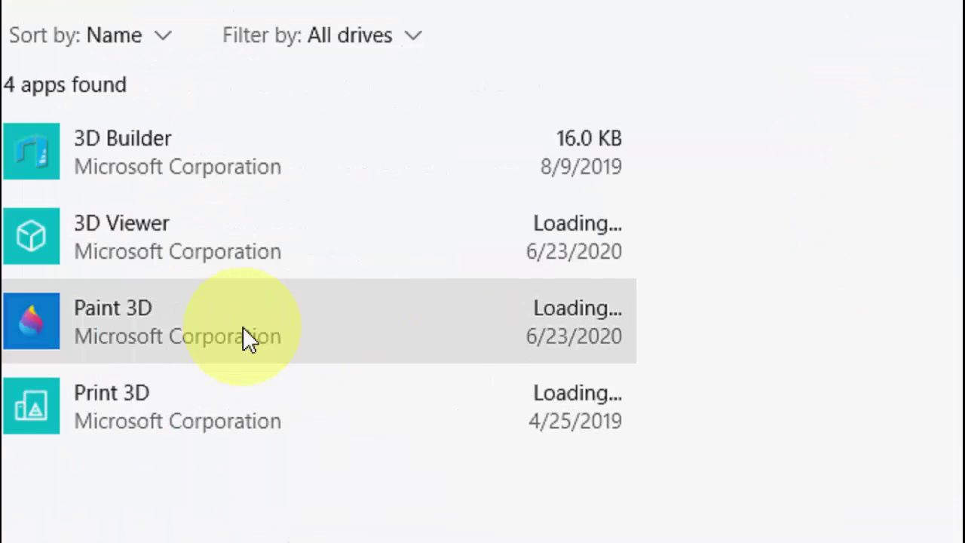
Reset Paint 3D from its advanced options and confirm wiping its data.
click(178, 313)
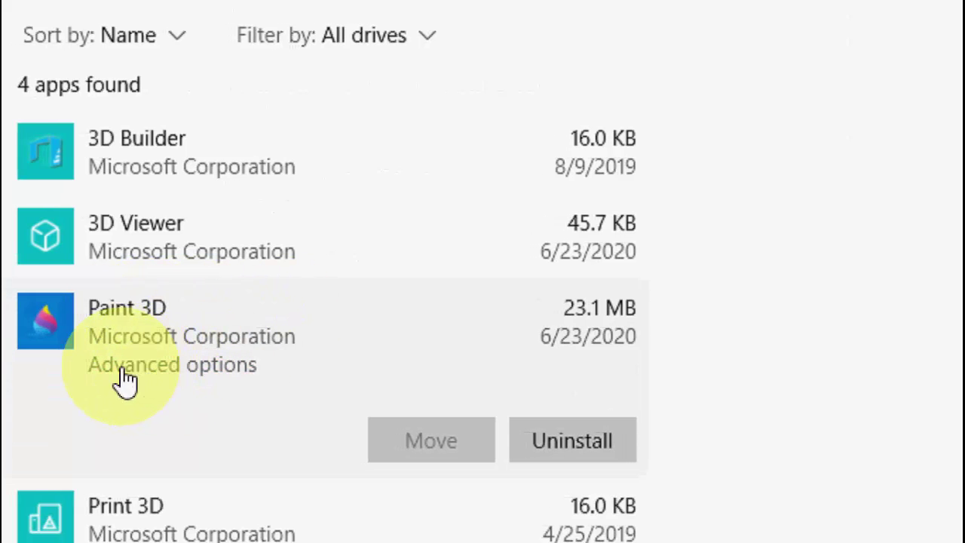
click(128, 367)
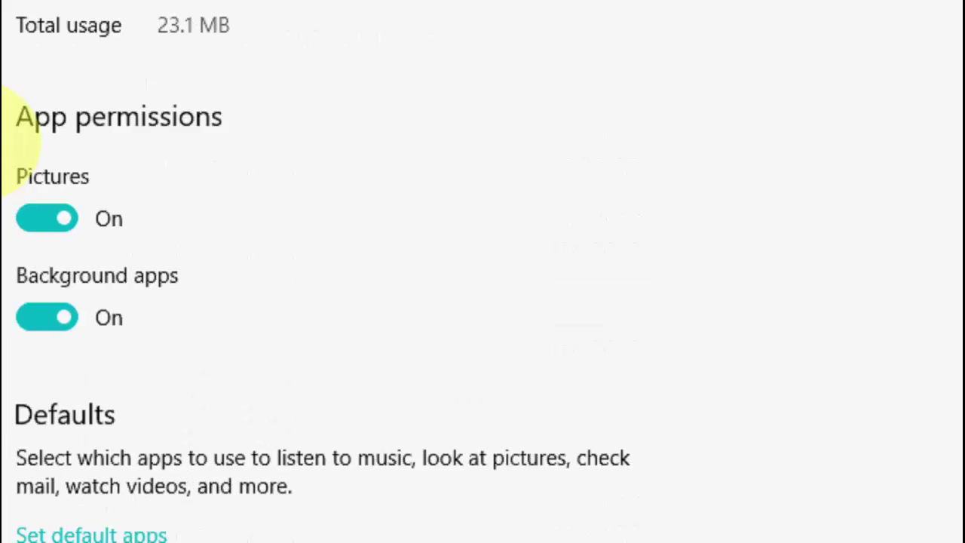
scroll(16, 155, down, 5)
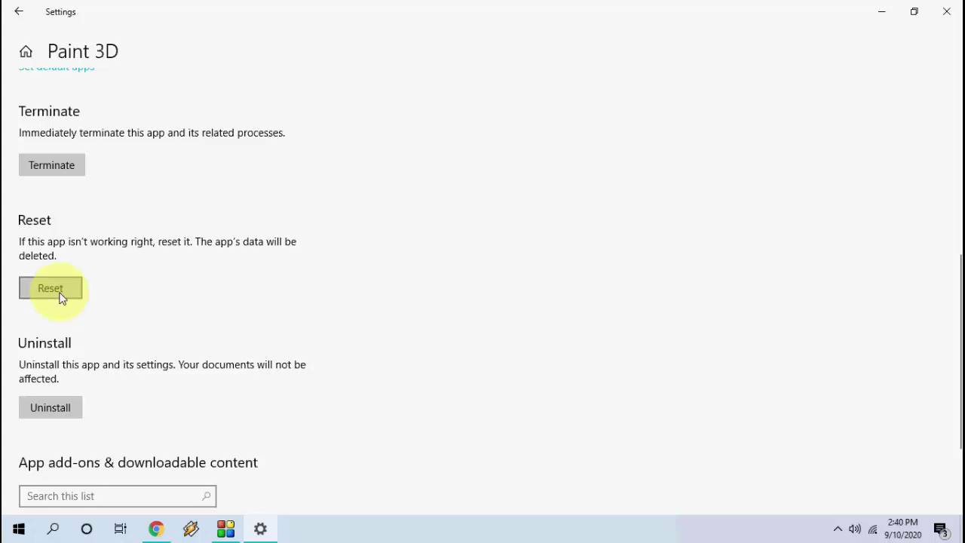
click(42, 292)
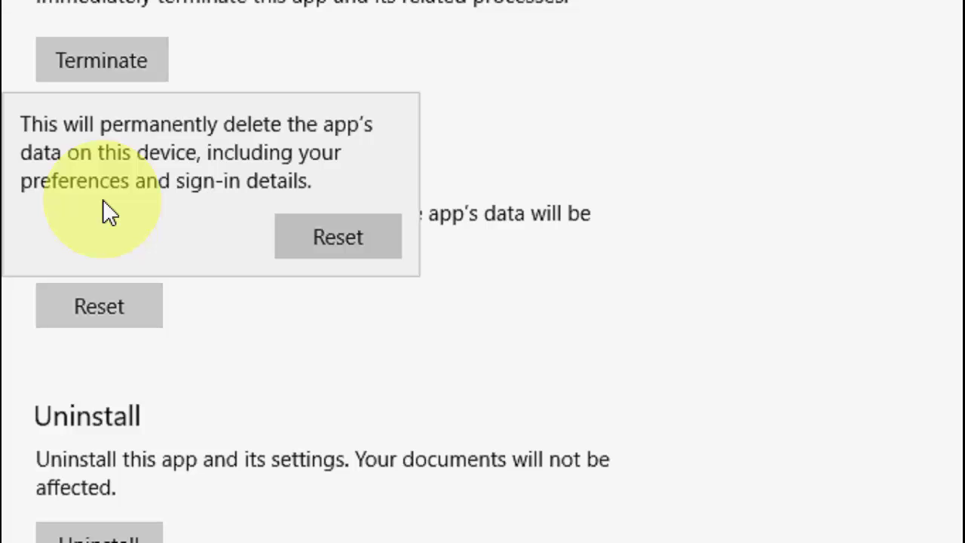
click(302, 244)
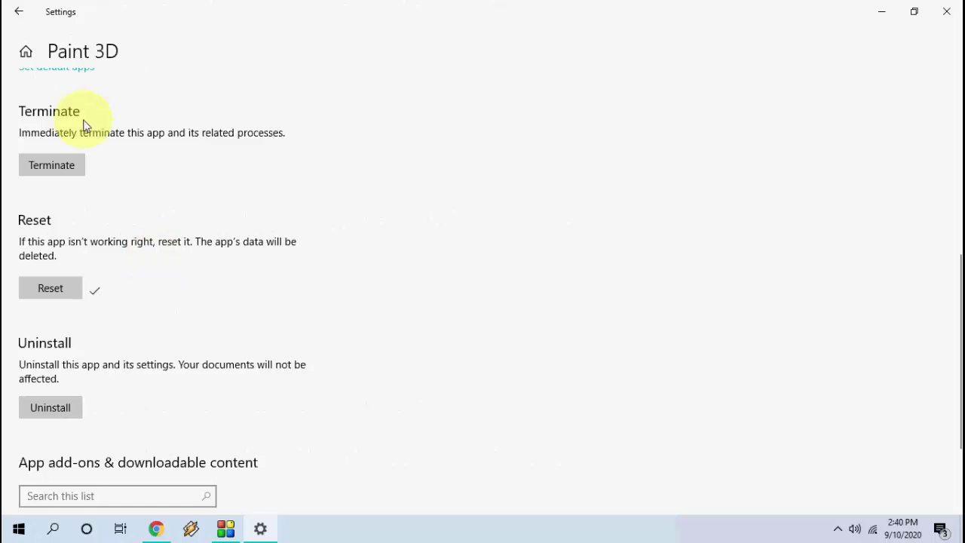
Search Apps & features for 'calc', expand Calculator, then close Settings.
click(18, 12)
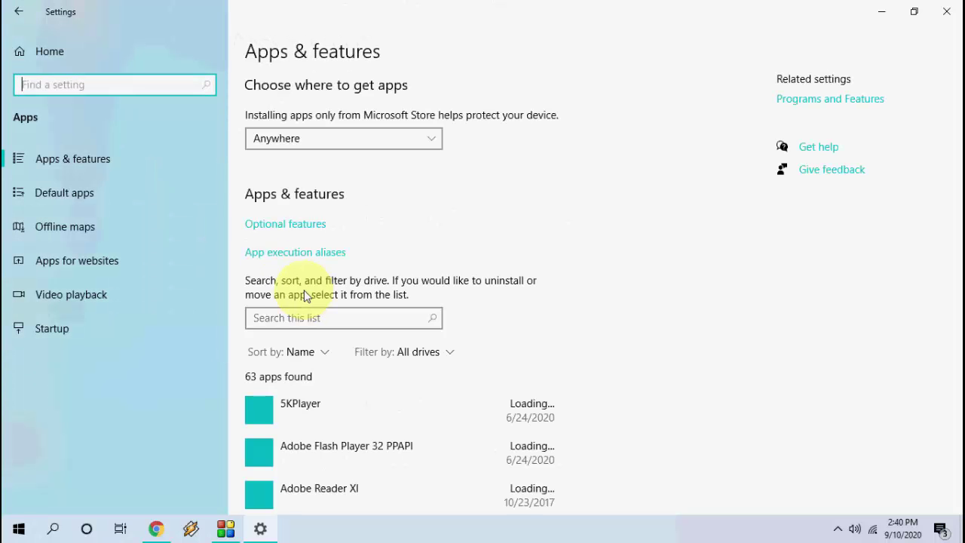
scroll(306, 295, down, 1)
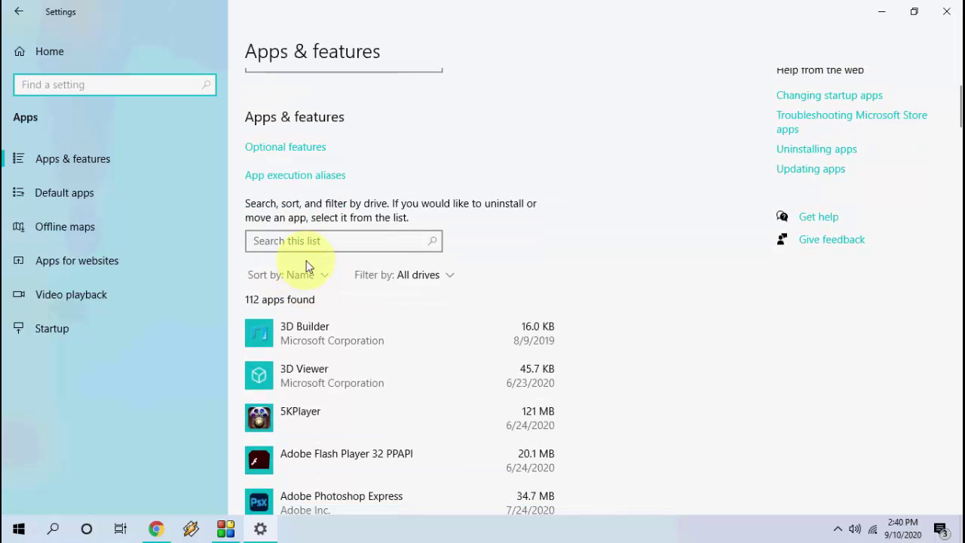
click(309, 246)
text(calc)
click(255, 359)
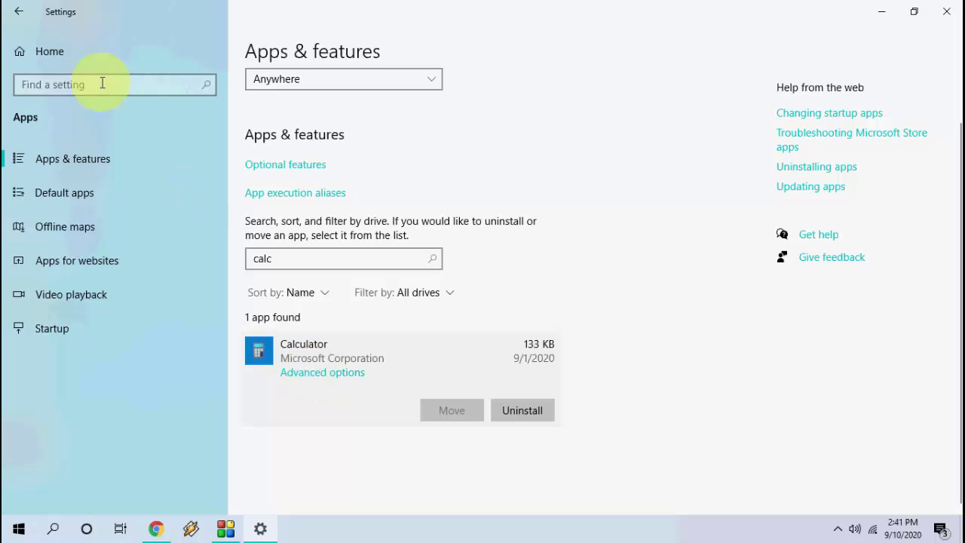
click(20, 18)
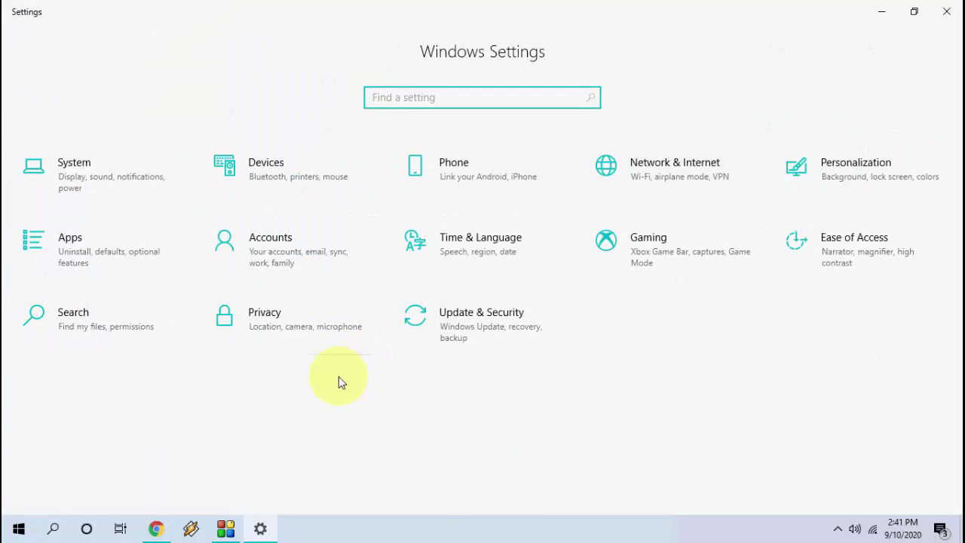
click(947, 12)
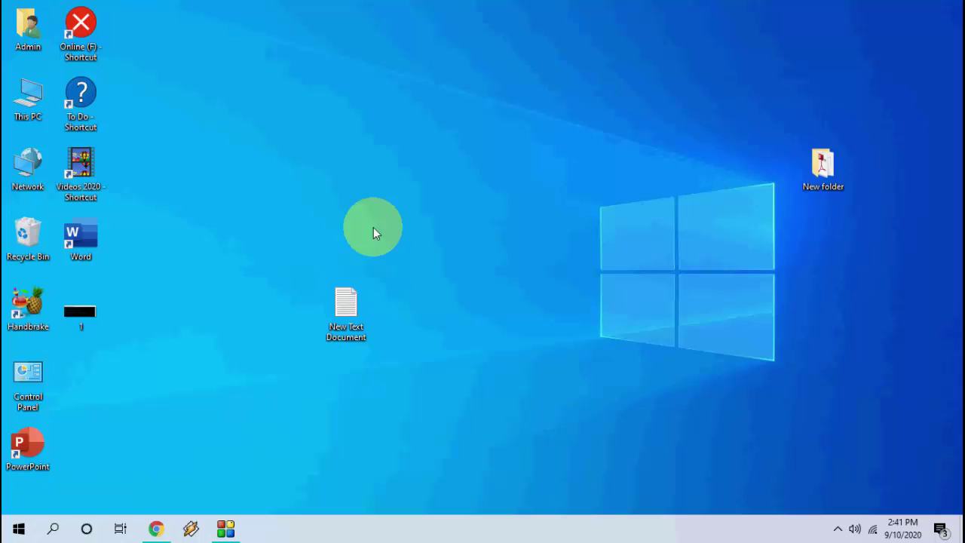
Uninstall the chosen program from Control Panel's Programs and Features list.
click(81, 307)
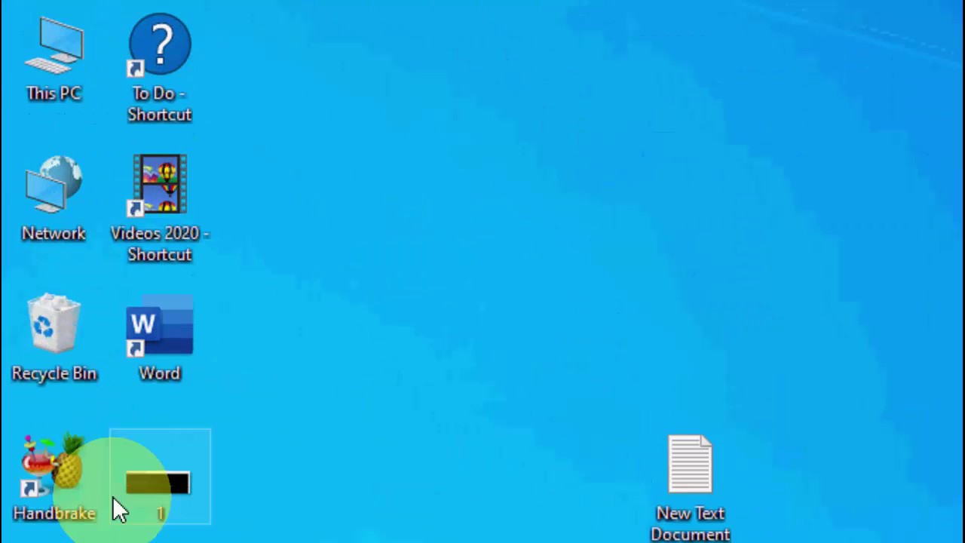
click(57, 512)
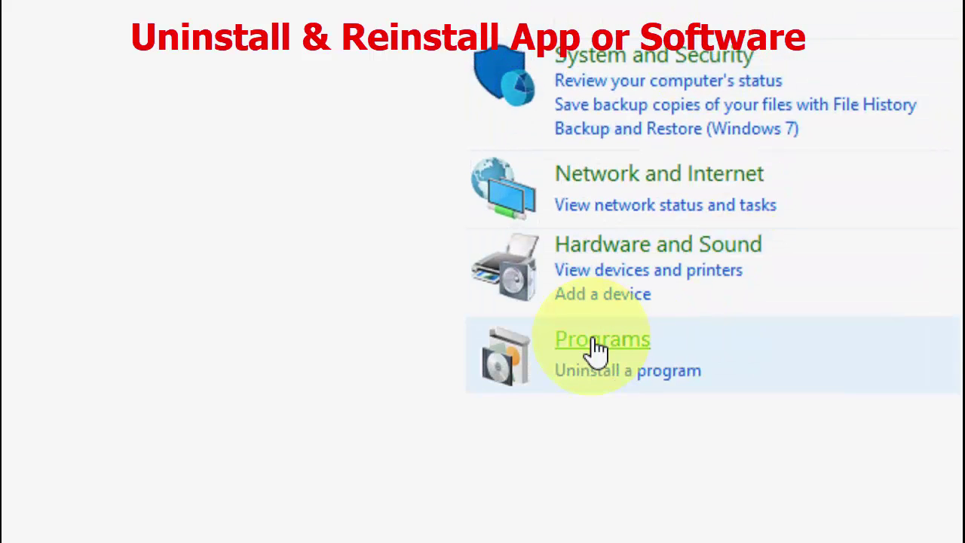
click(566, 348)
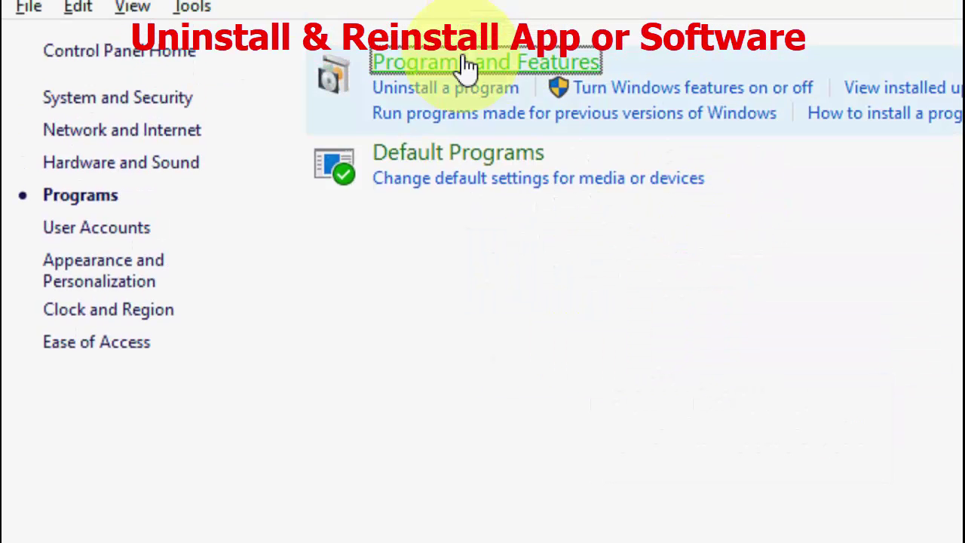
click(427, 134)
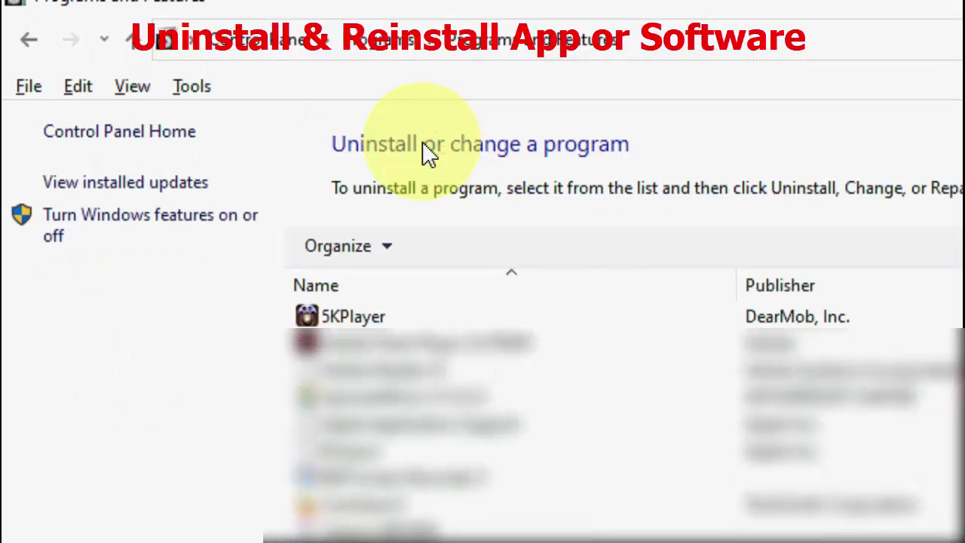
click(426, 343)
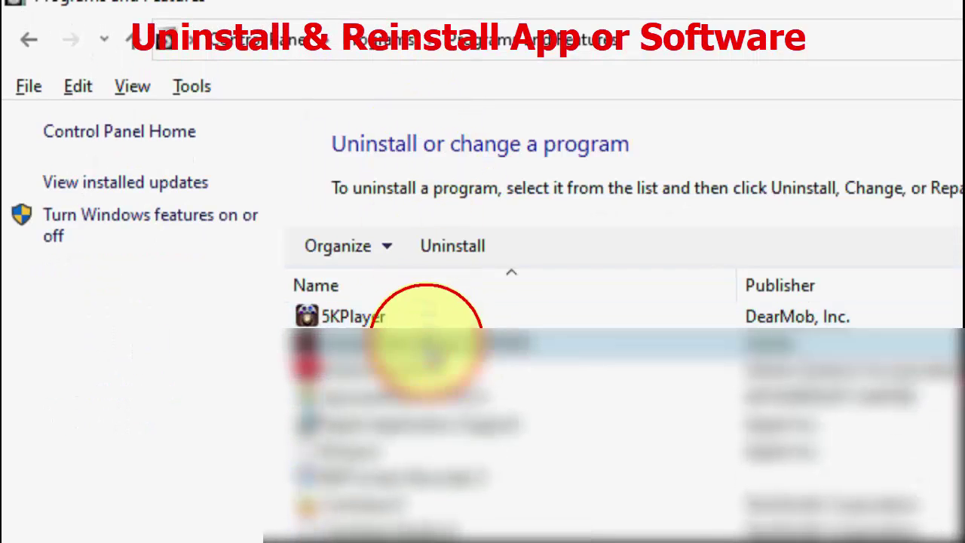
click(441, 253)
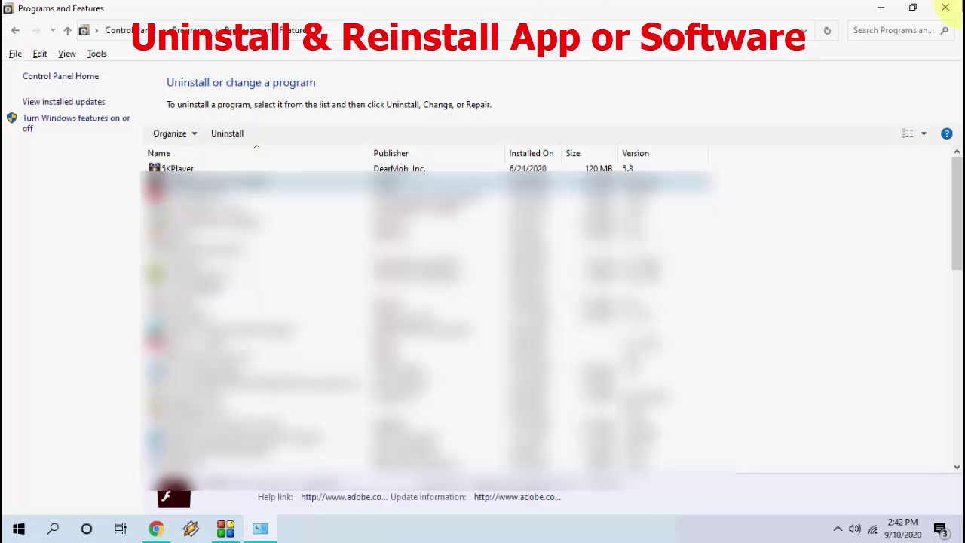
Close the Programs and Features window and refresh the desktop.
click(947, 9)
right_click(552, 146)
click(576, 188)
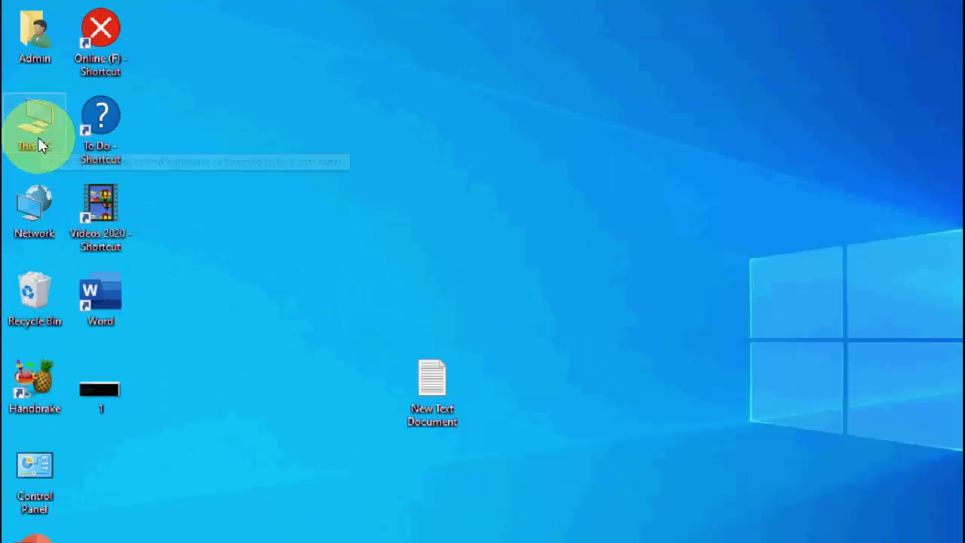
Open the C:\Windows folder's Security properties and select ALL APPLICATION PACKAGES.
double_click(40, 145)
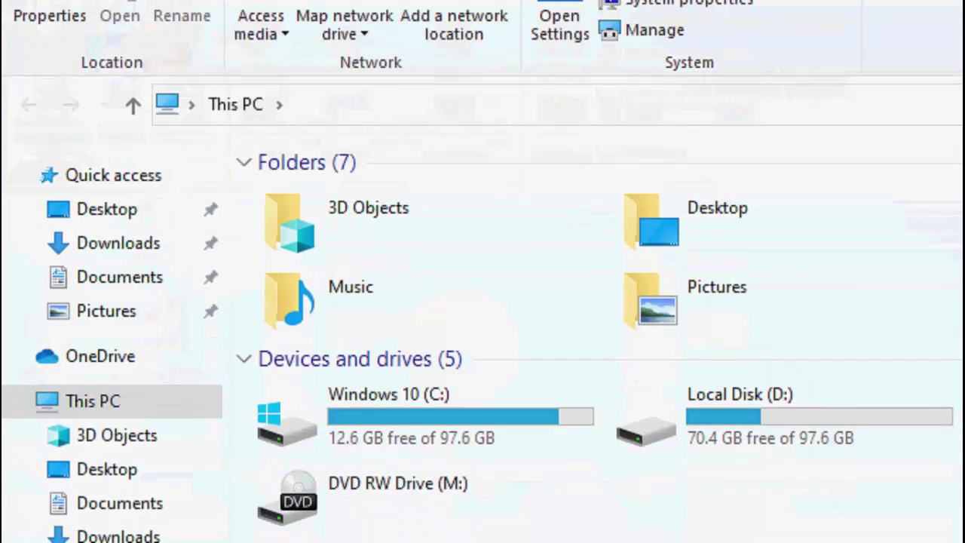
double_click(424, 417)
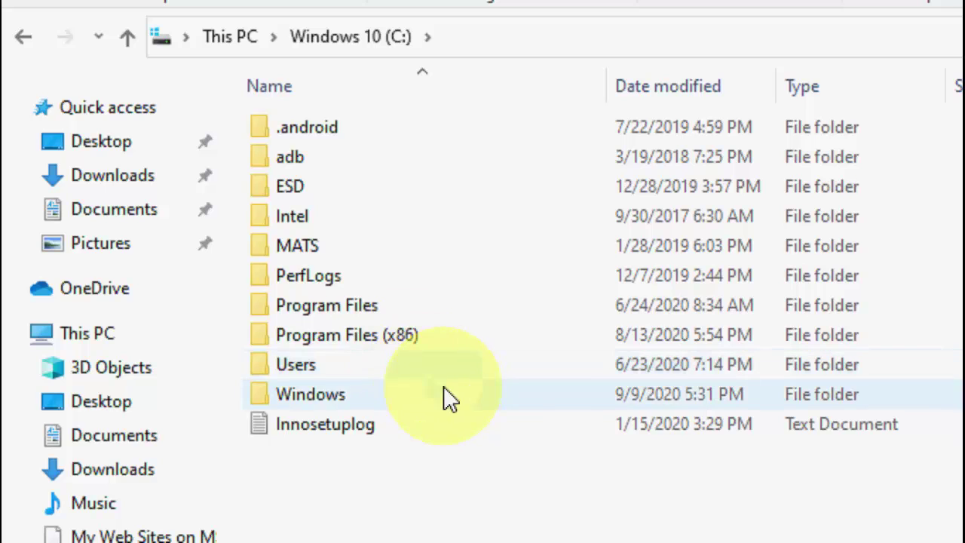
right_click(349, 407)
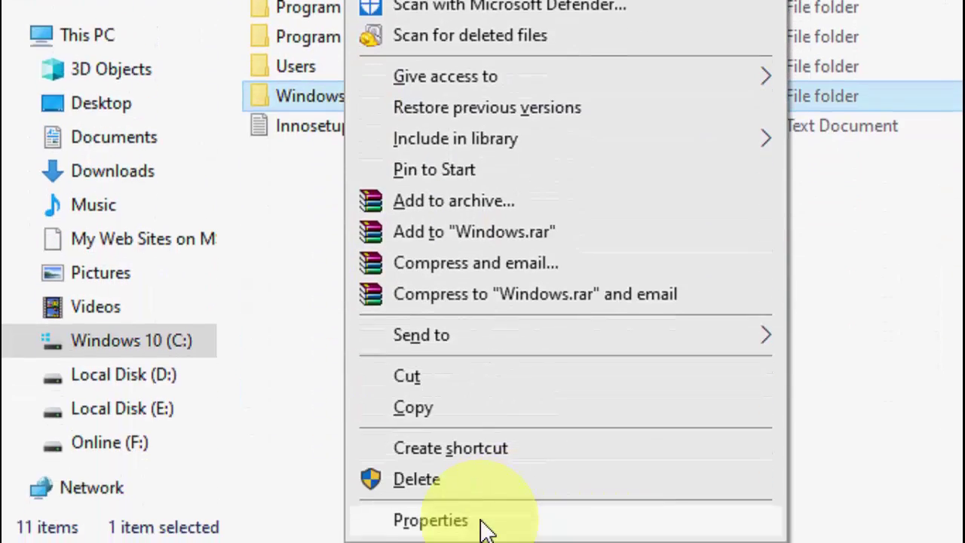
click(485, 530)
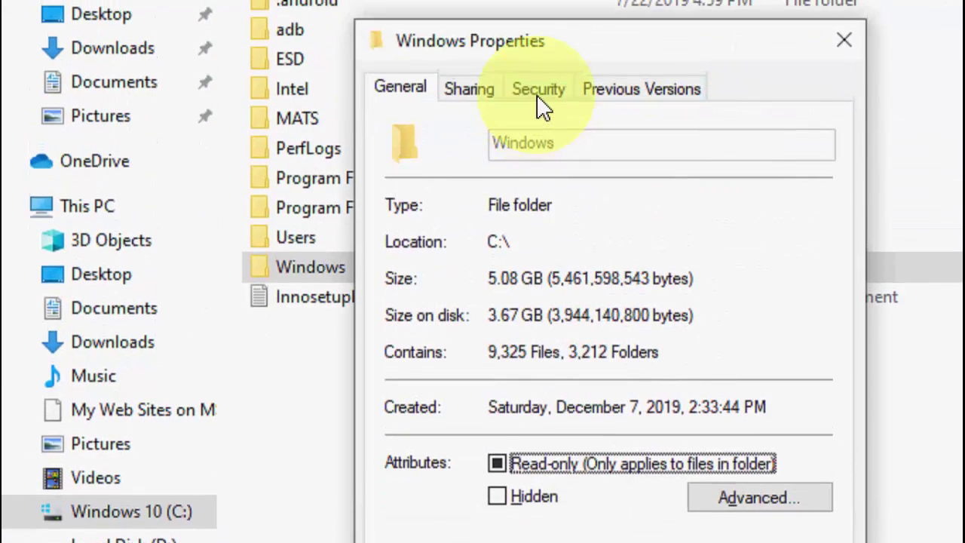
click(538, 92)
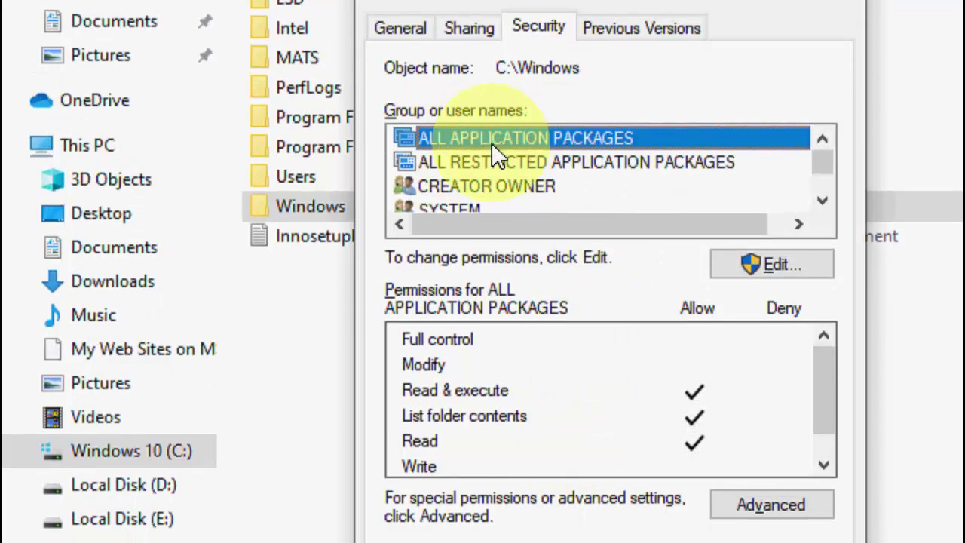
click(492, 144)
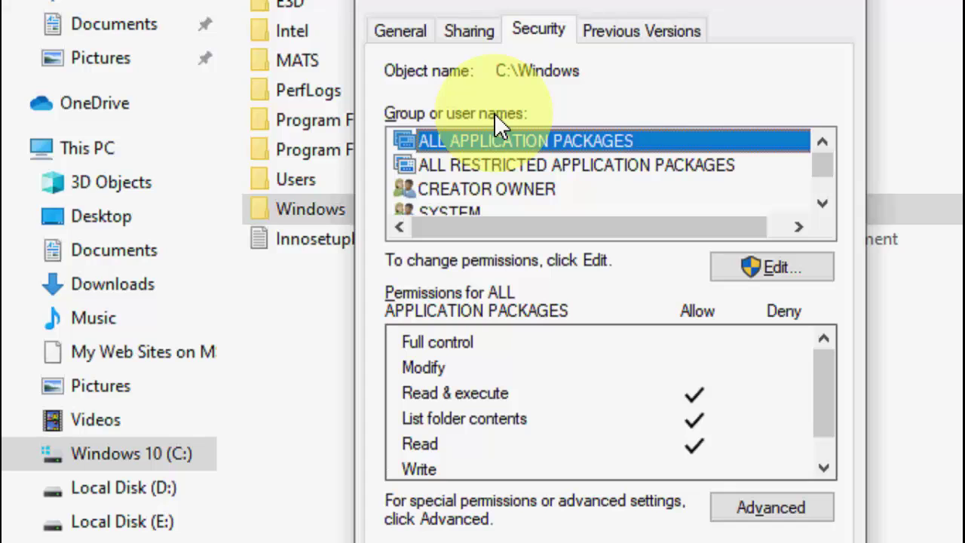
In Advanced security settings, change the owner to ALL APPLICATION PACKAGES, then close.
click(745, 510)
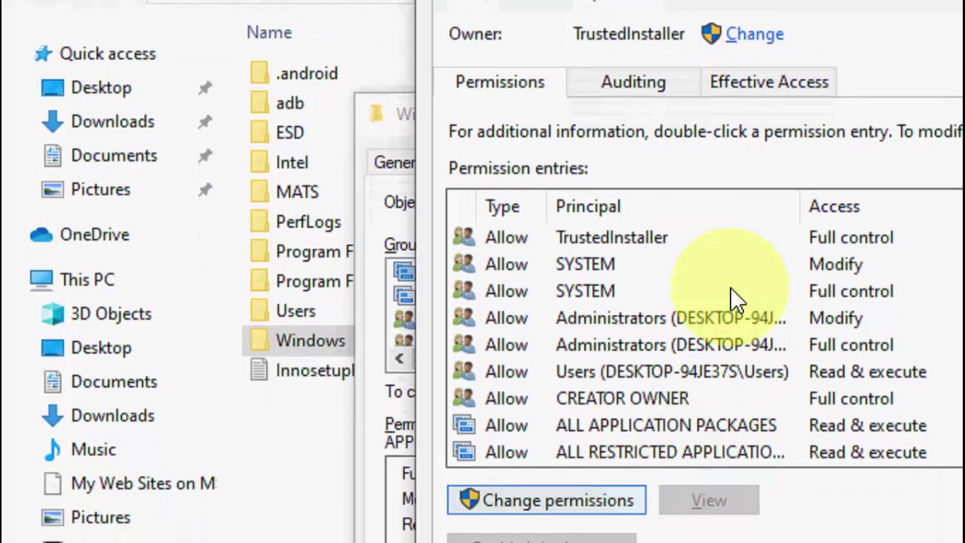
click(754, 34)
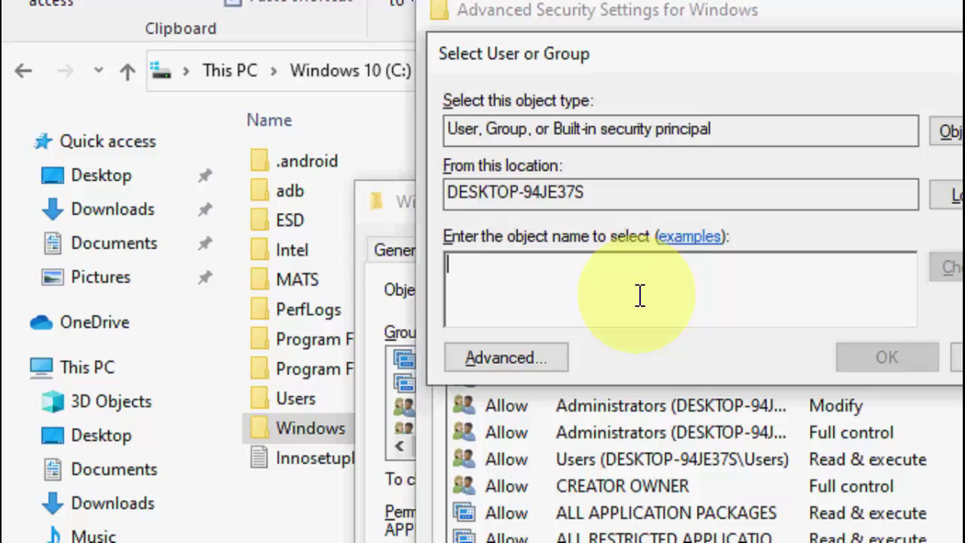
text(ALL APPLICATION PACKAGES)
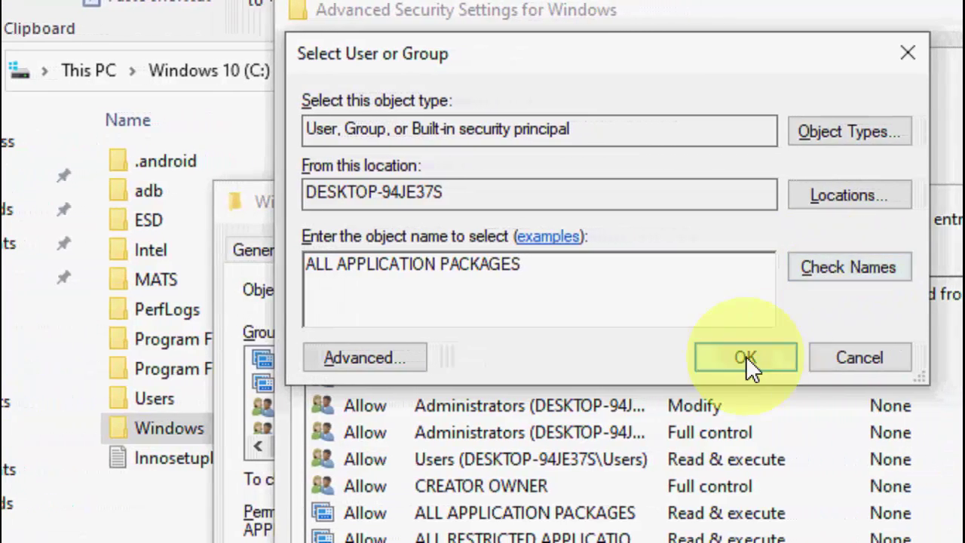
click(746, 356)
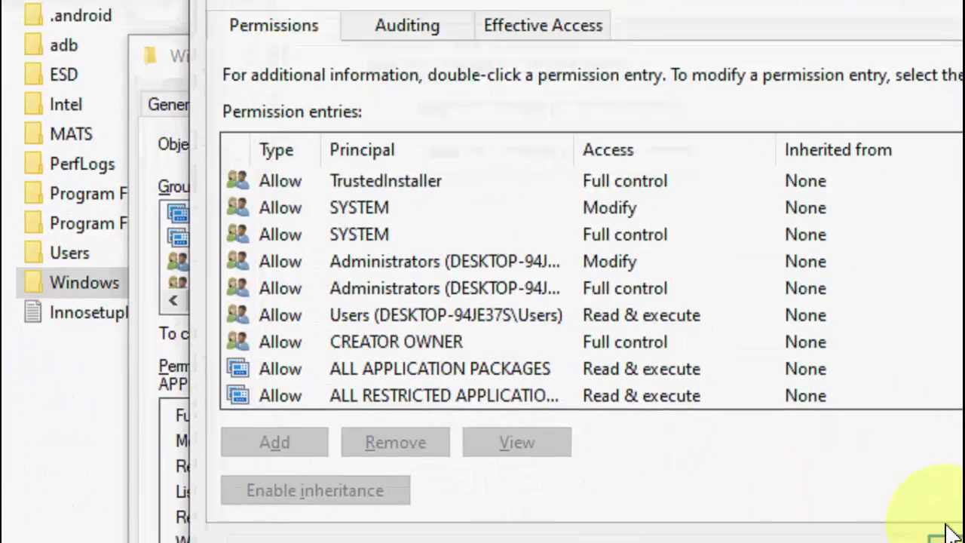
click(952, 529)
scroll(324, 237, down, 2)
Review ALL APPLICATION PACKAGES' editable permissions and accept both the Edit and Properties dialogs.
scroll(332, 230, up, 2)
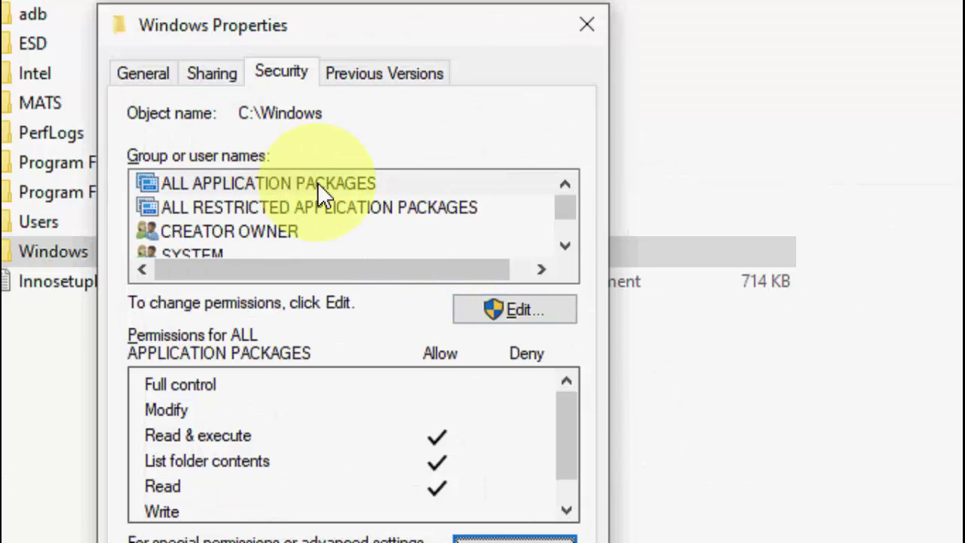
click(216, 181)
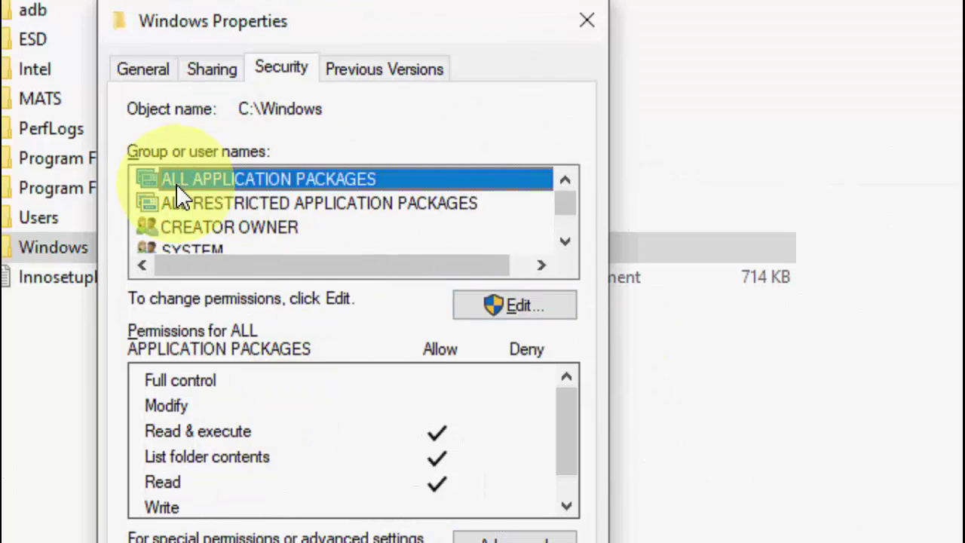
click(494, 322)
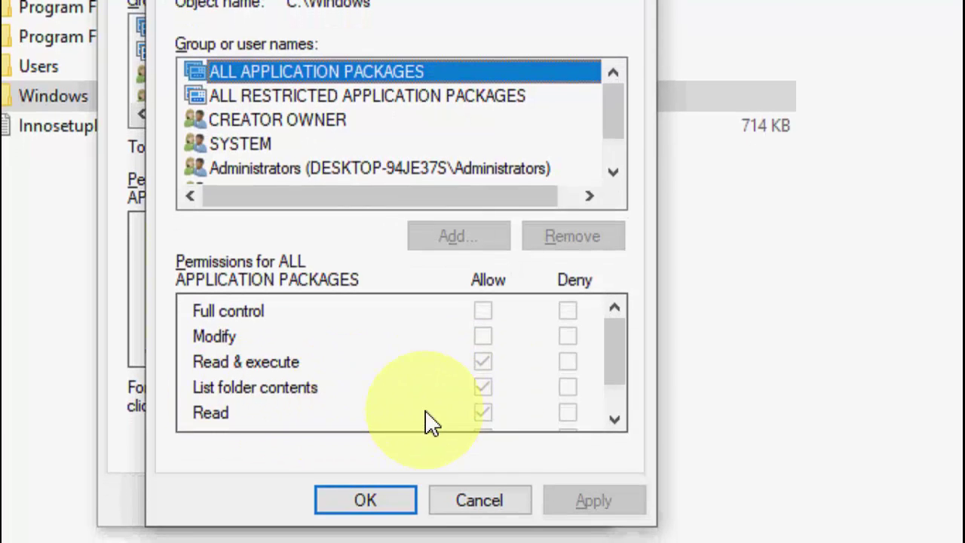
scroll(629, 404, down, 2)
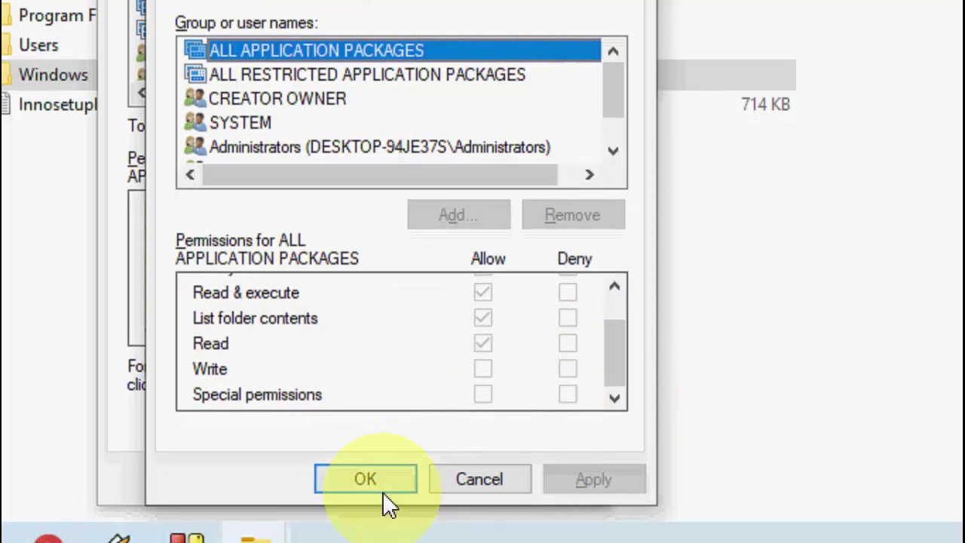
click(381, 492)
click(351, 475)
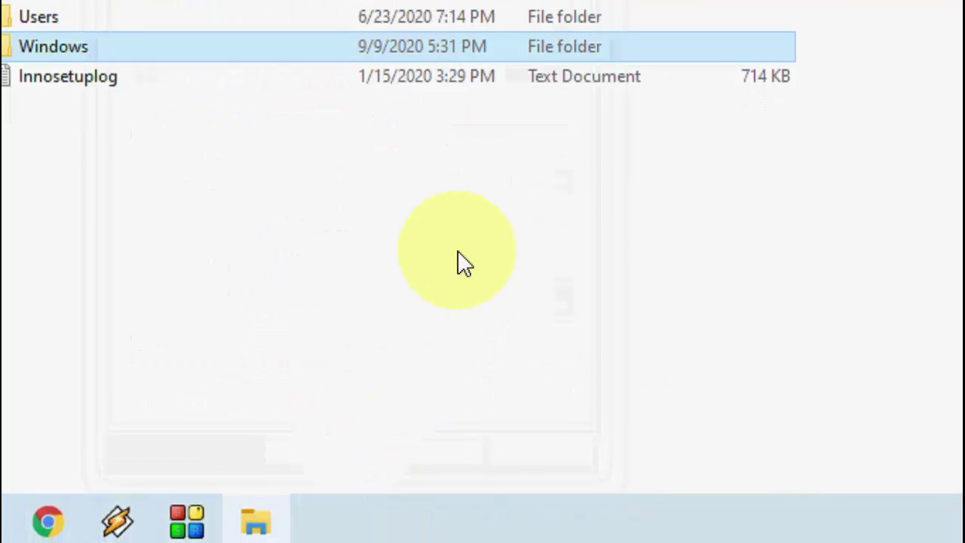
Close File Explorer and refresh the desktop.
key(alt)
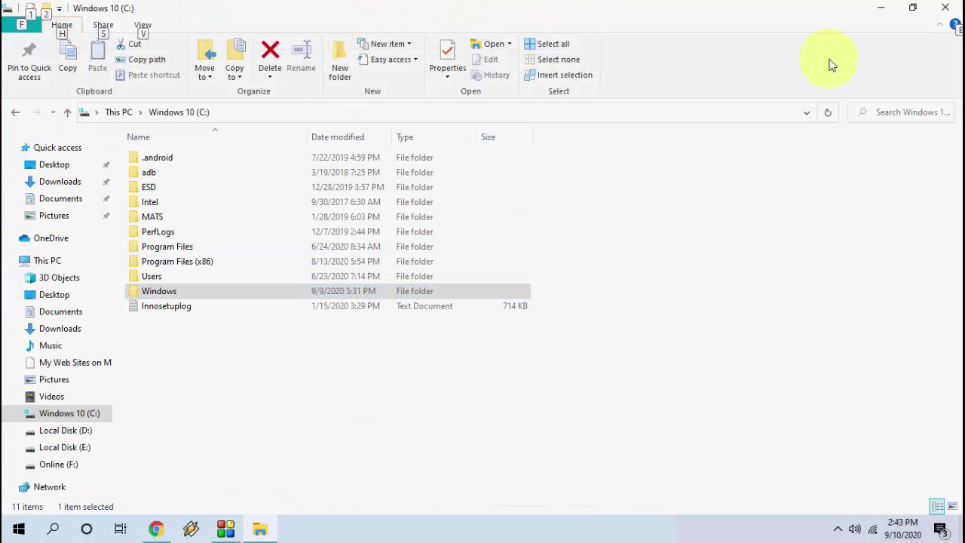
click(957, 7)
right_click(430, 151)
click(461, 192)
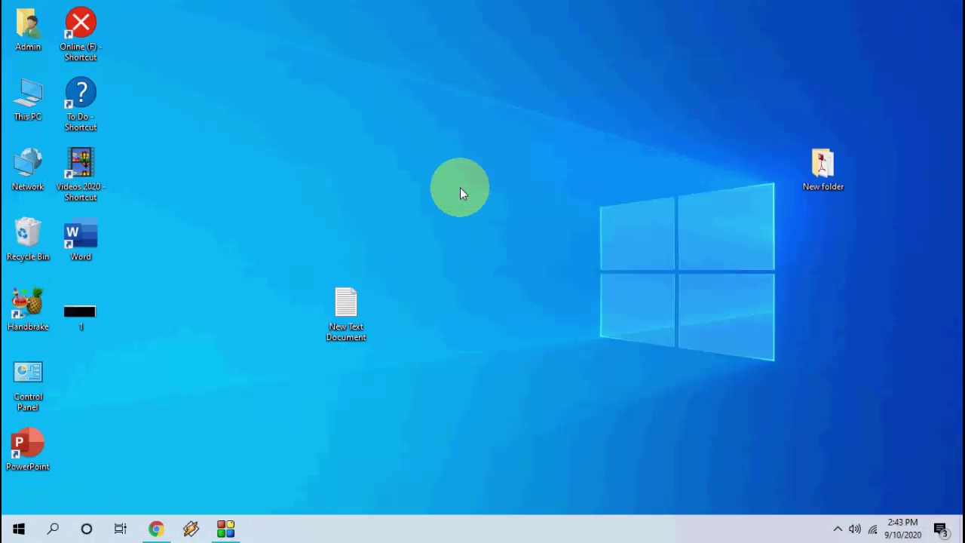